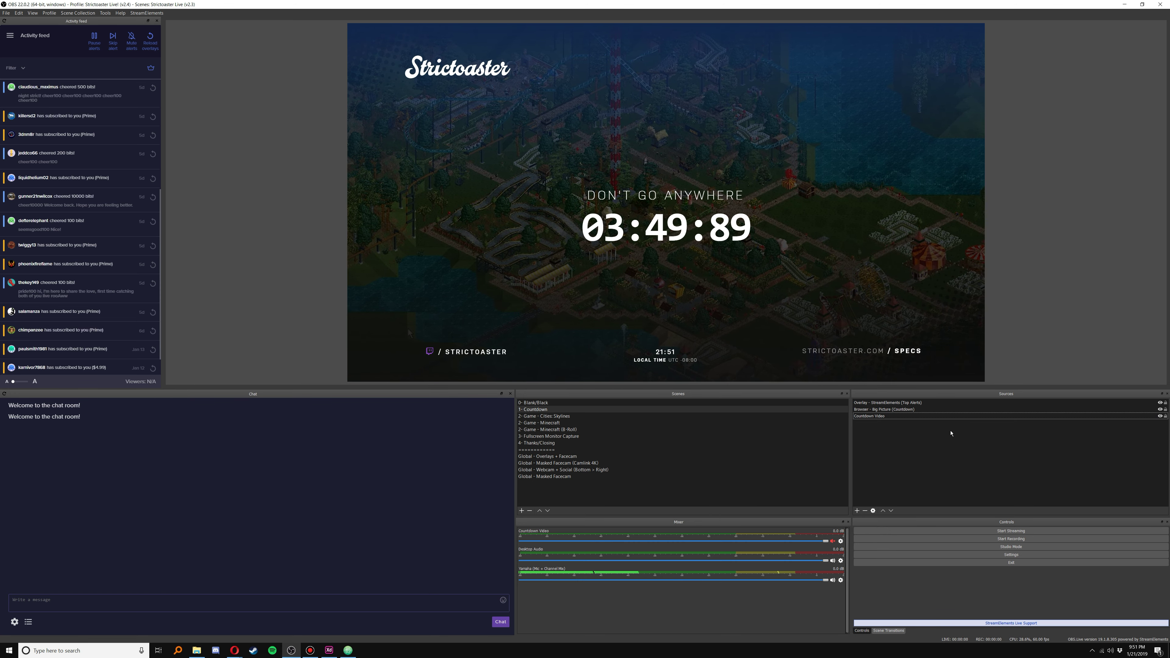
Step: Inspect the Countdown scene's video, browser and top-alerts overlay sources, and replay a Prime subscription alert from the activity feed
left_click(934, 417)
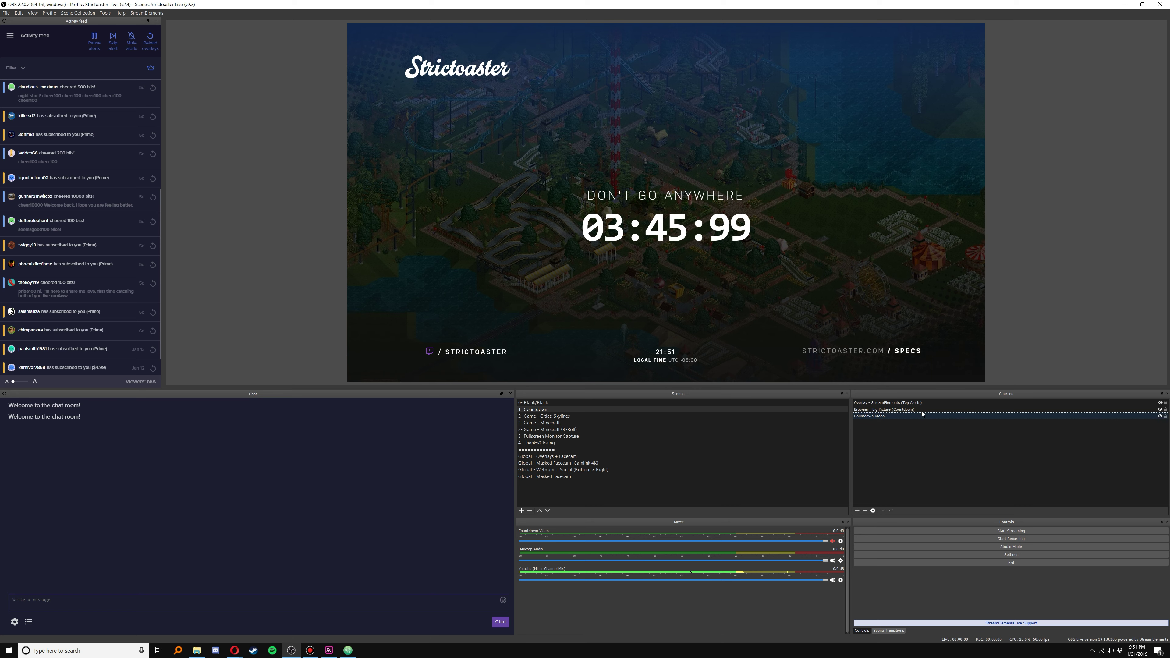
left_click(932, 127)
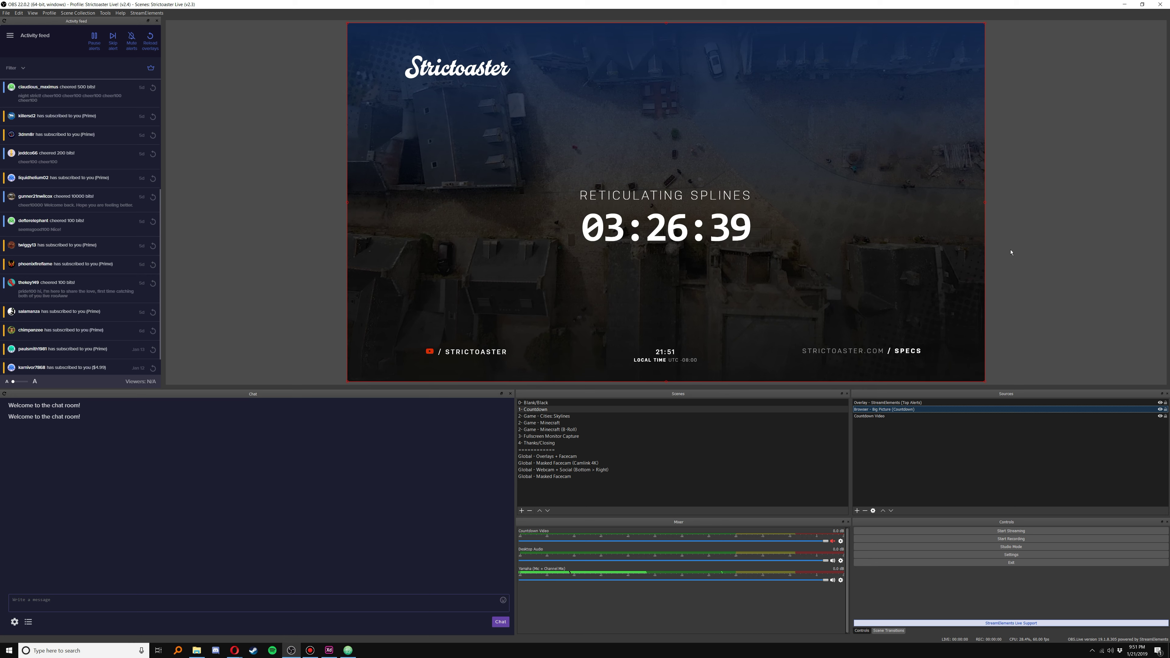
left_click(1038, 404)
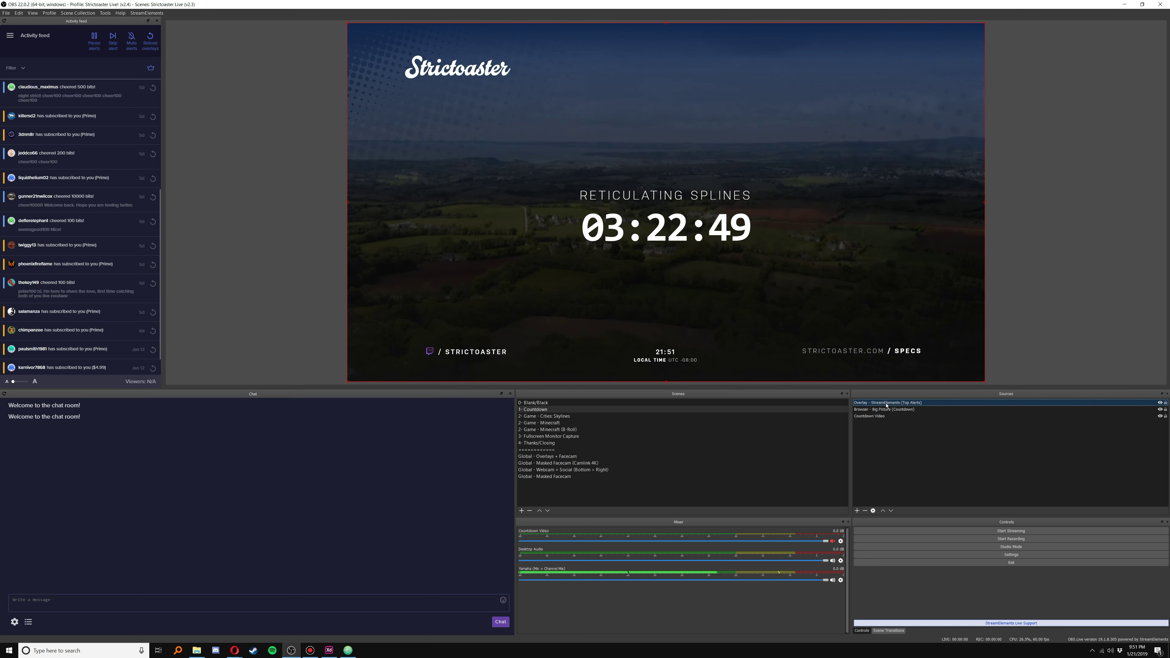
left_click(1014, 330)
left_click(919, 404)
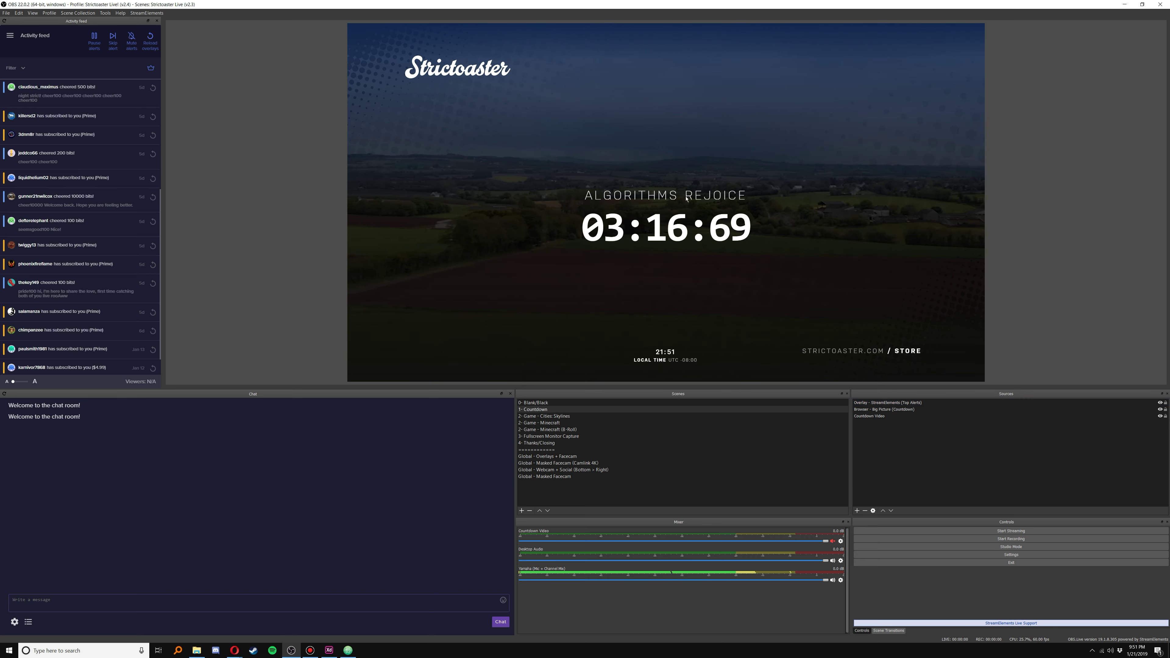
left_click(153, 116)
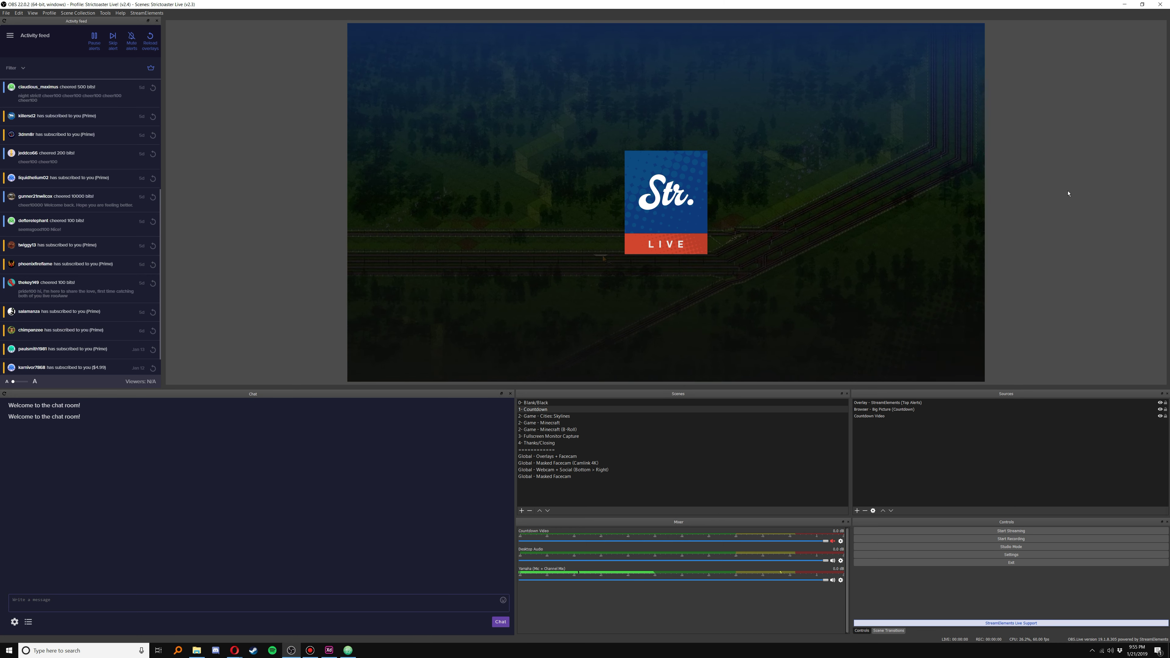
Step: Switch to Atom to examine the wrapper, header, hero and footer markup of strictoaster-countdown.html, and return to OBS to compare the Countdown scene
left_click(347, 650)
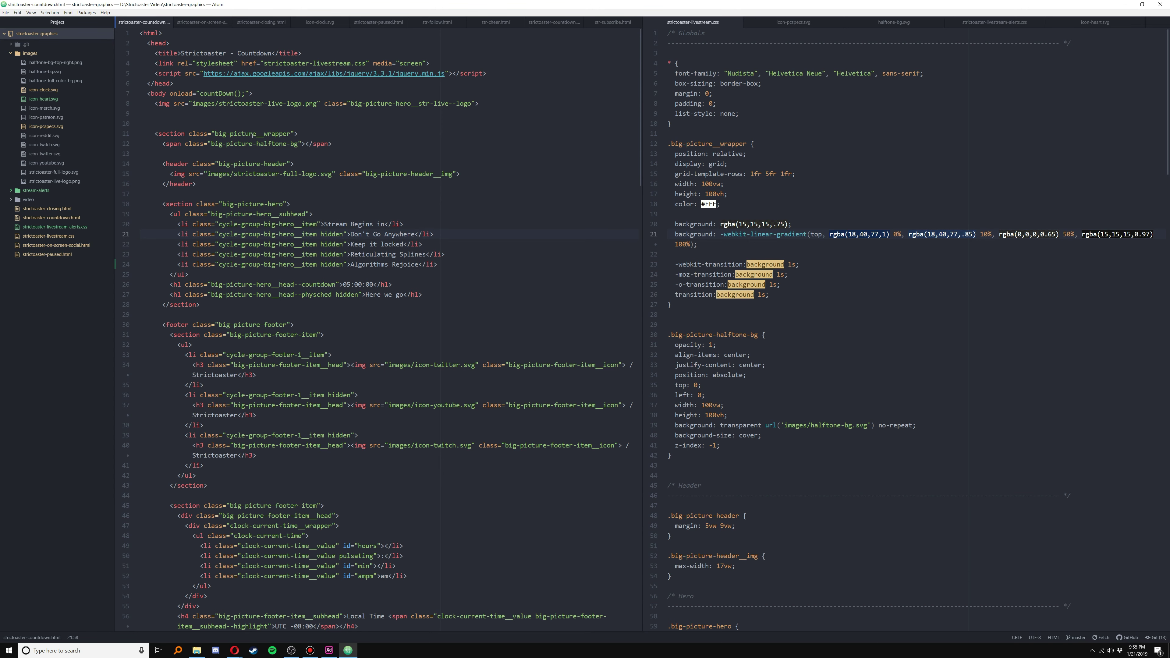
left_click_drag(253, 135, 338, 365)
left_click(337, 365)
left_click_drag(308, 154, 362, 425)
left_click(362, 425)
left_click_drag(306, 284, 322, 465)
left_click(323, 466)
left_click_drag(295, 123, 450, 410)
left_click(450, 355)
left_click_drag(452, 173, 506, 369)
left_click(537, 304)
left_click(291, 650)
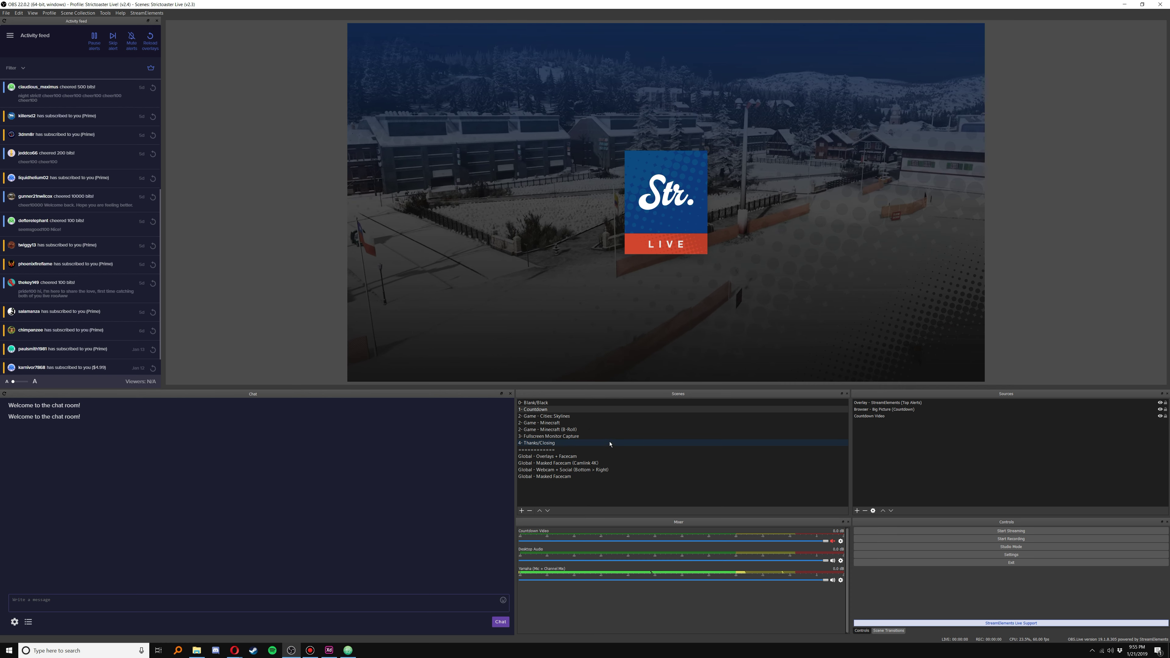
mouse_move(347, 650)
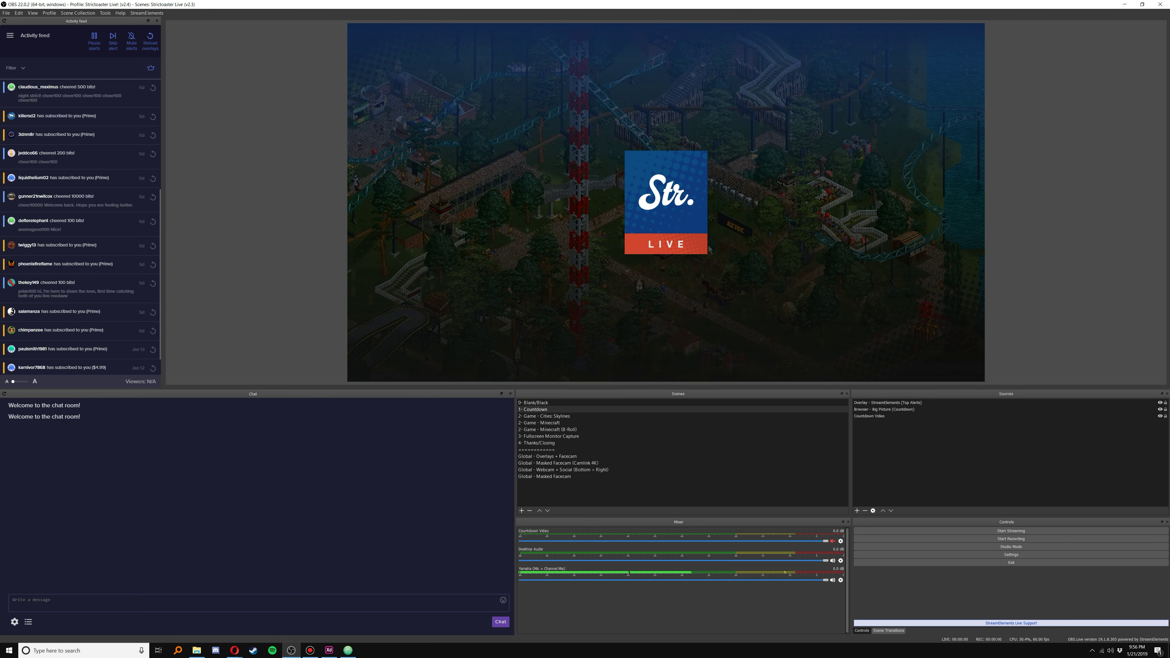
Step: Back in Atom, highlight the five rotating hero subhead lines and the countdown timer script in strictoaster-countdown.html
left_click(353, 653)
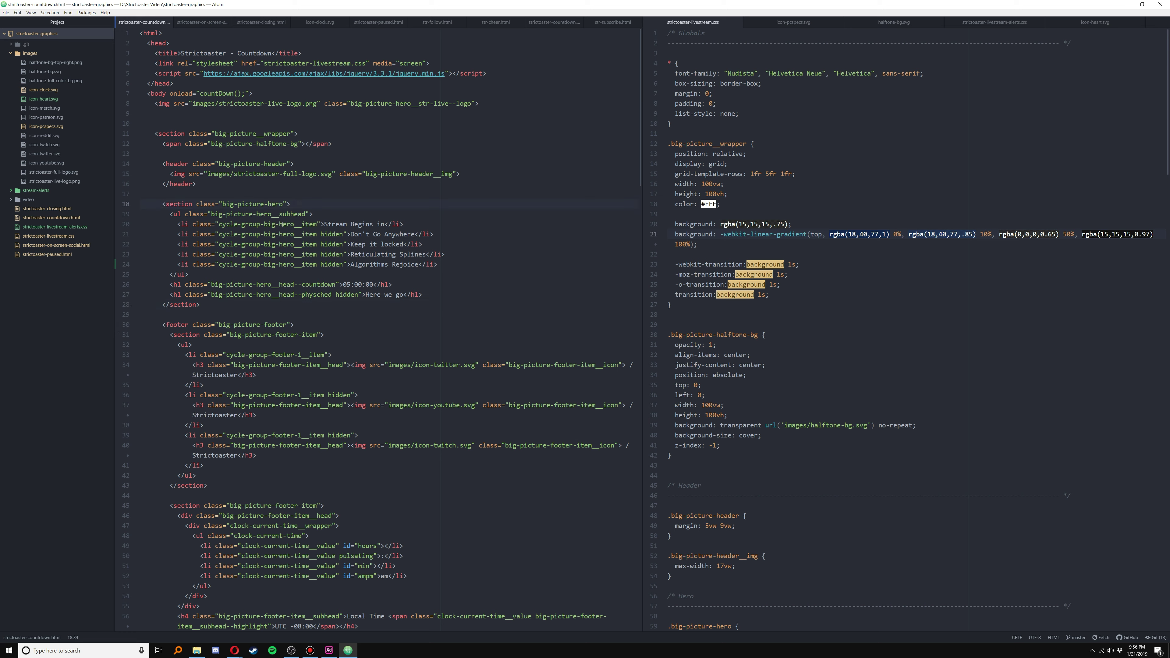
left_click_drag(437, 264, 156, 224)
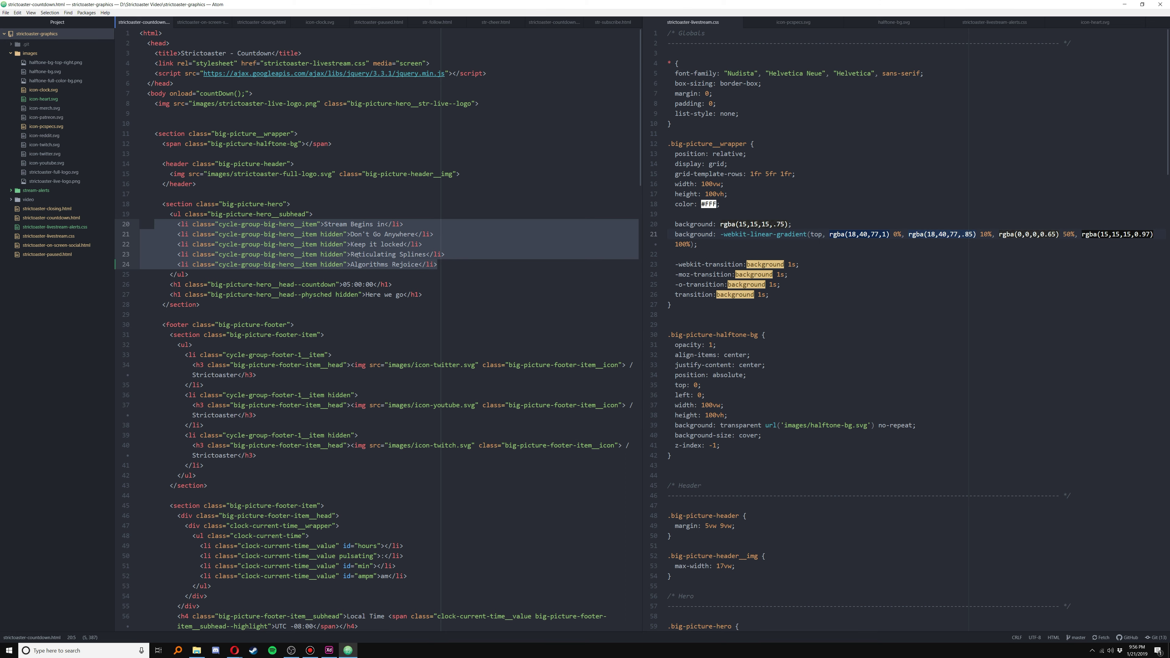
scroll(358, 255, "down", 20)
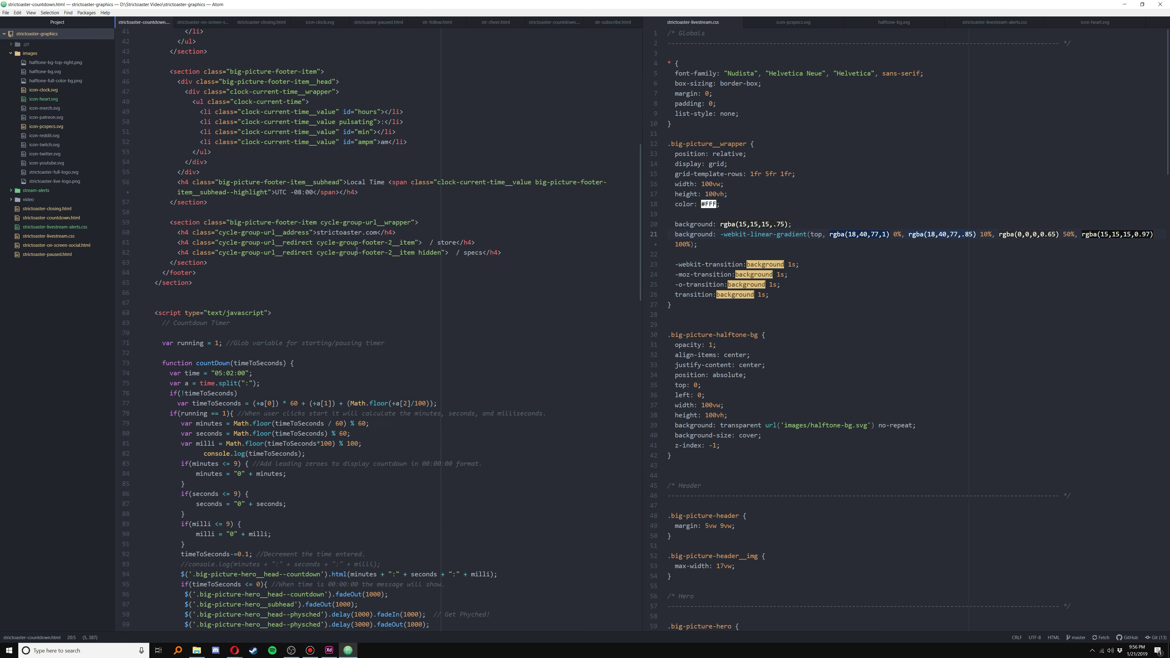
scroll(349, 244, "down", 2)
left_click_drag(161, 92, 377, 509)
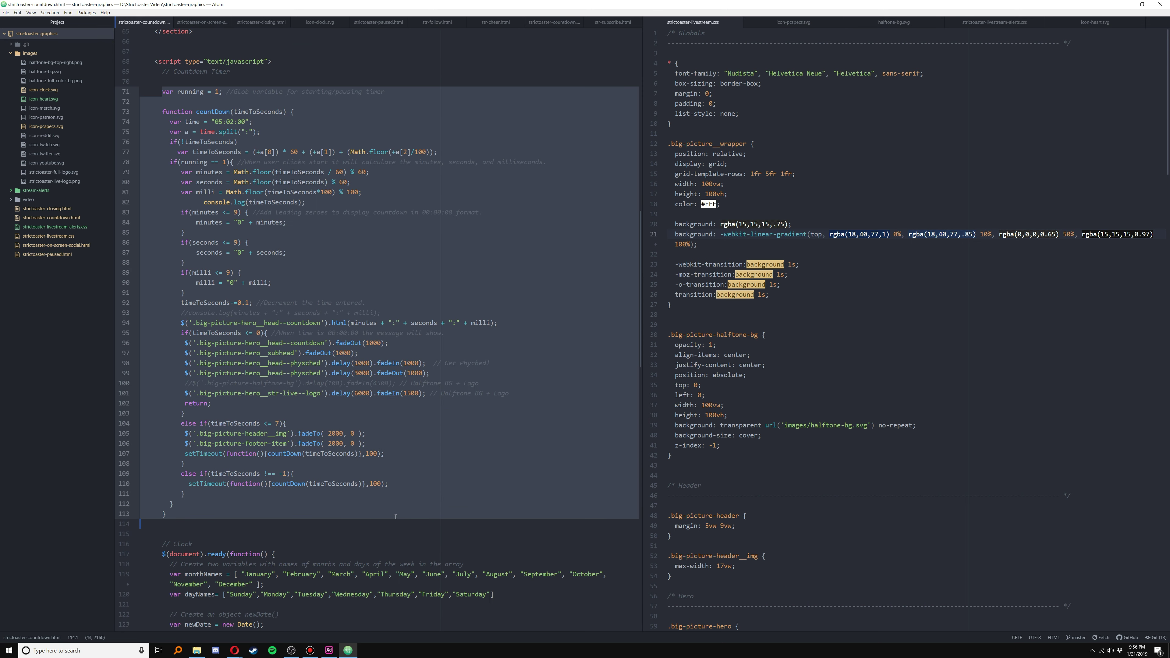
left_click(376, 502)
scroll(376, 502, "down", 1)
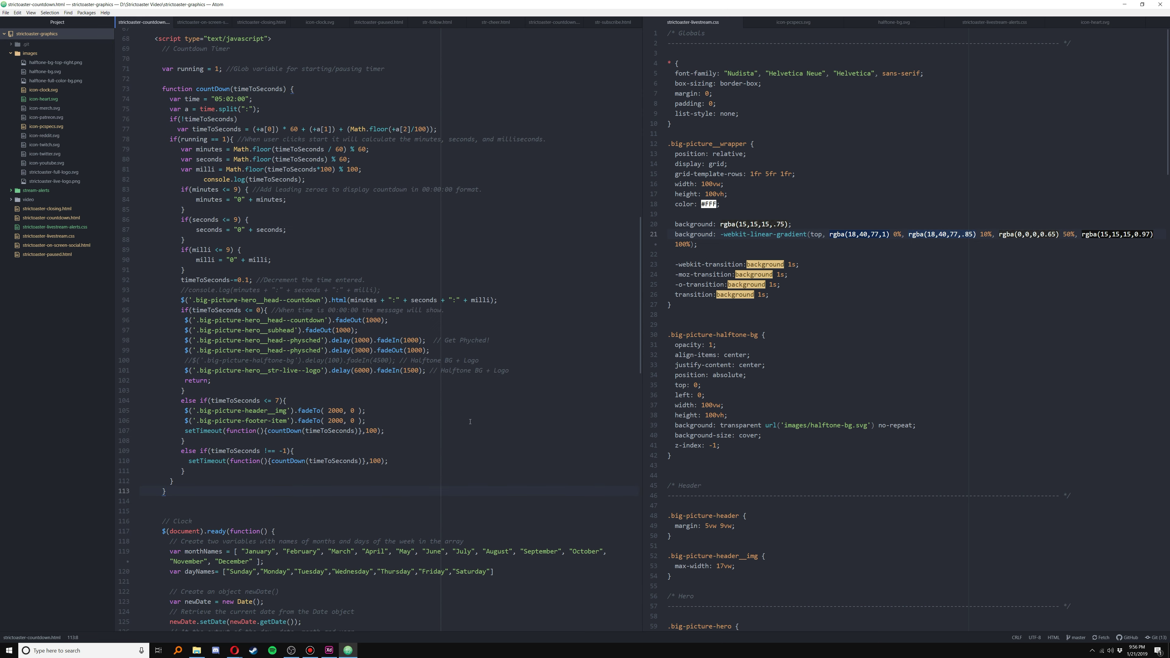
Step: Examine the group cycle scripts for the hero and footer, and highlight the Clock script that builds the local time
scroll(458, 419, "down", 3)
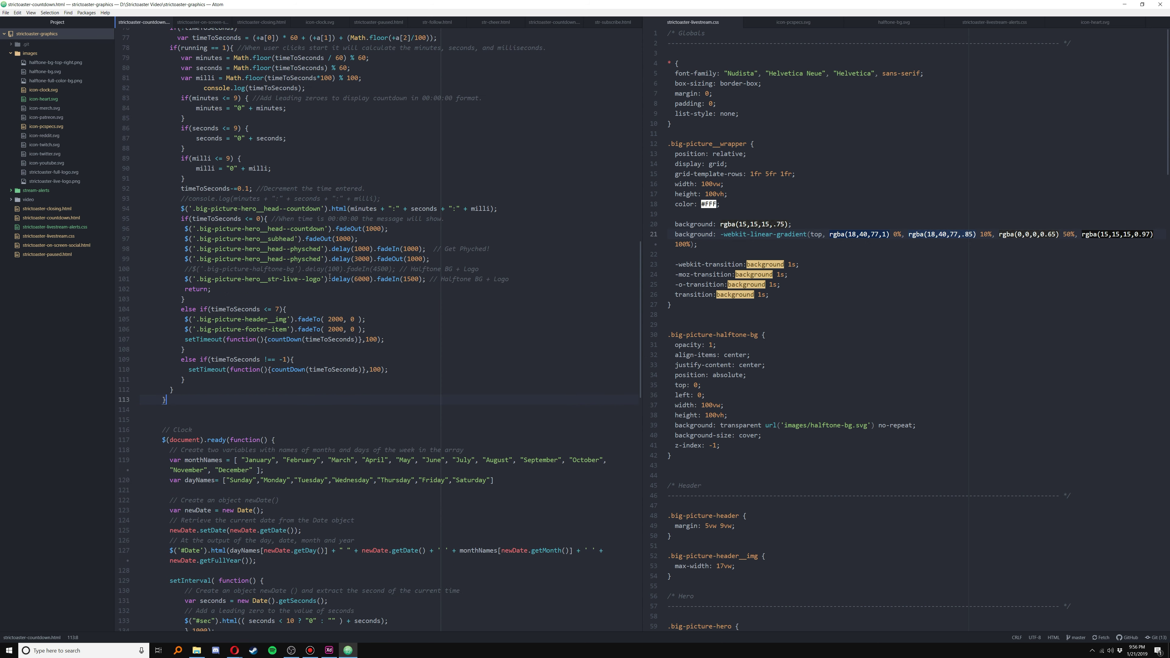
scroll(374, 356, "down", 20)
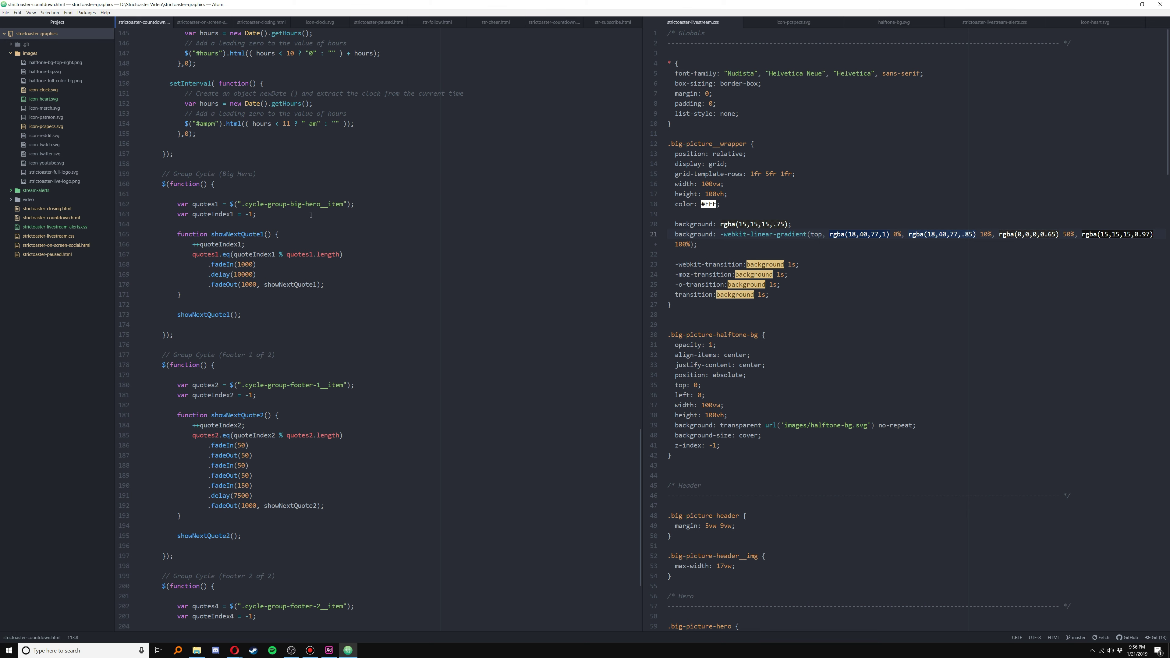
scroll(311, 215, "down", 5)
left_click_drag(270, 568, 242, 588)
left_click(174, 181)
scroll(332, 550, "up", 7)
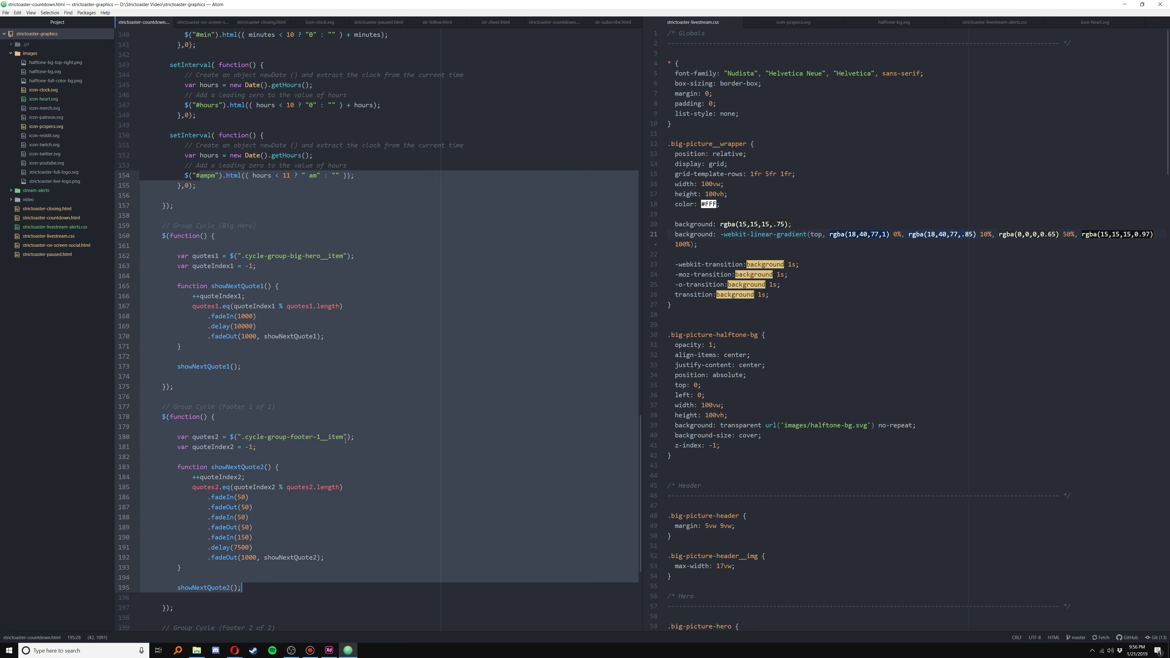
scroll(404, 433, "up", 11)
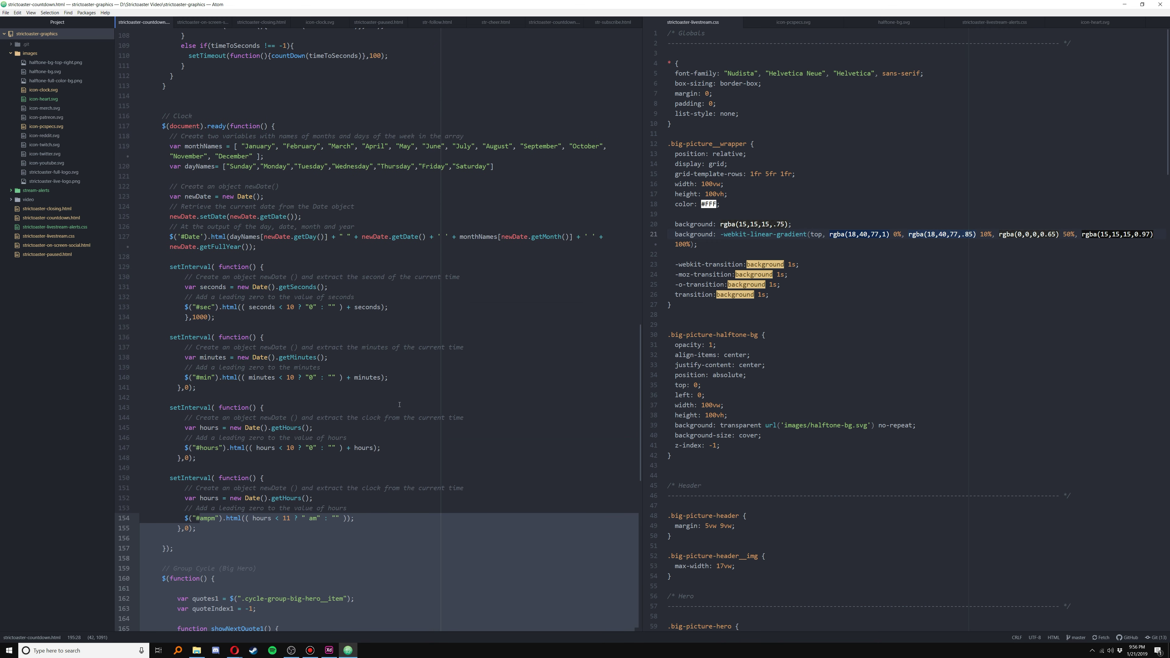
left_click(350, 408)
left_click_drag(152, 538, 160, 118)
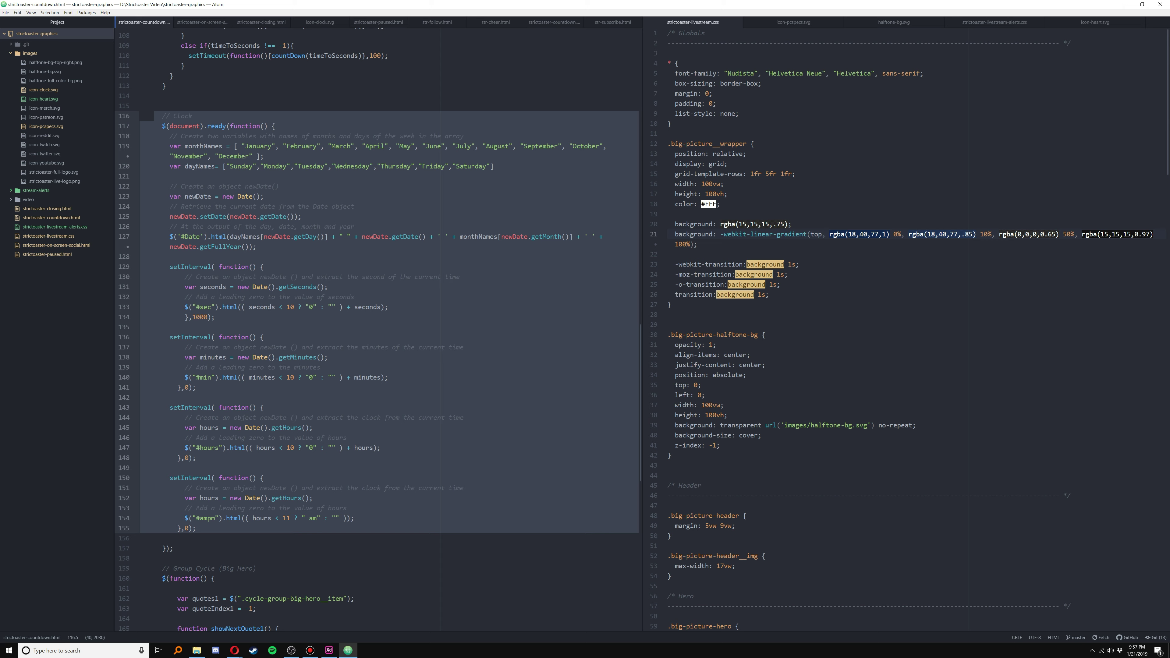
Step: Switch to OBS and restart the countdown by changing to the Blank/Black scene and back to Countdown
left_click(291, 650)
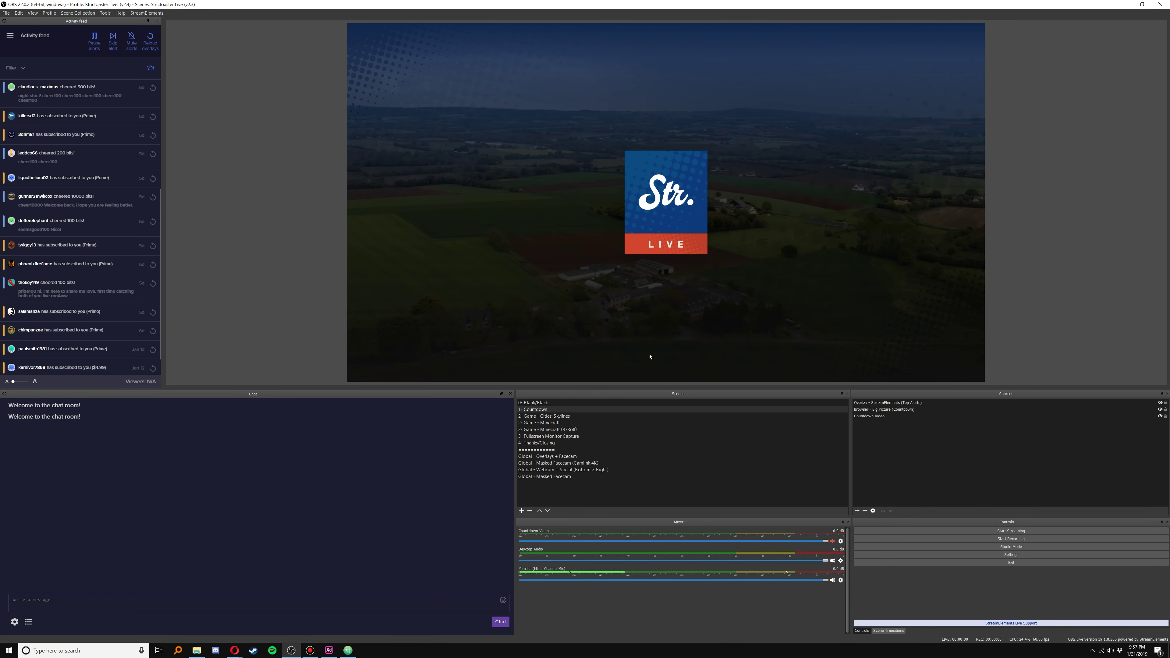
left_click(544, 403)
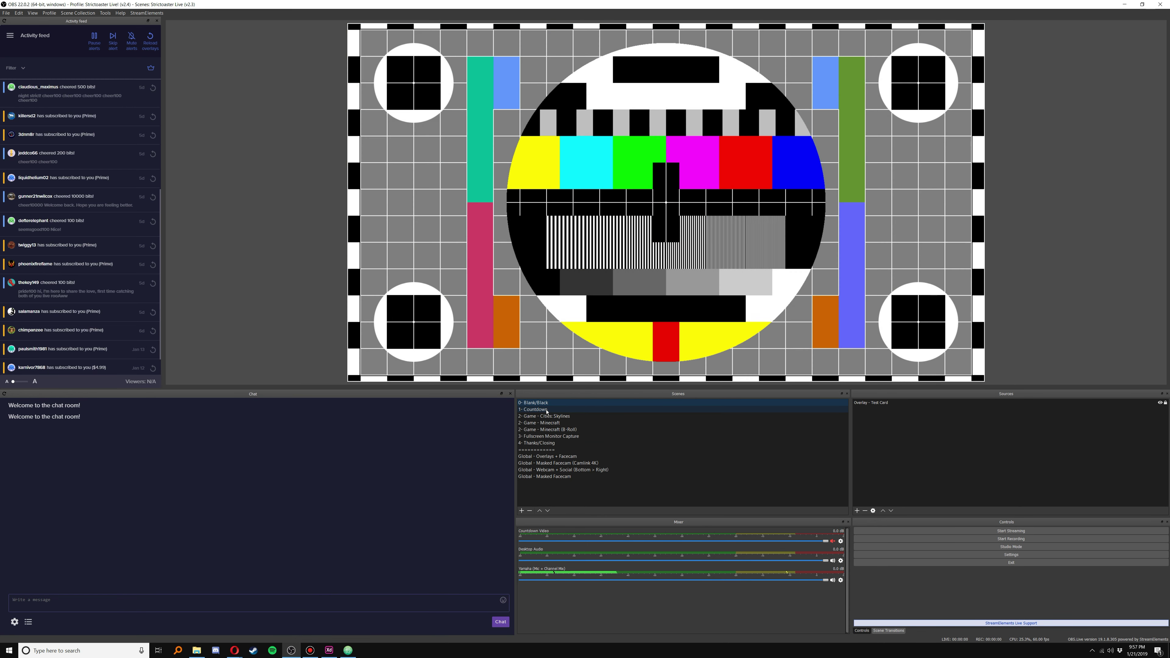
left_click(547, 410)
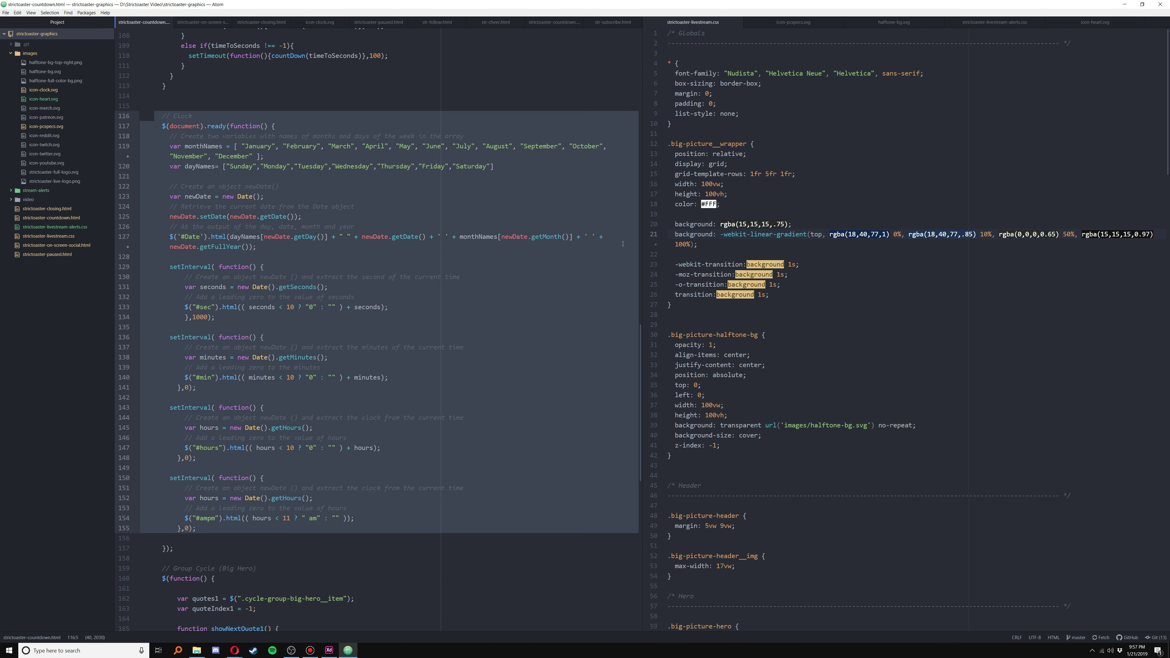
Step: In Atom, examine strictoaster-livestream.css from the global and wrapper rules through the hero and footer styles
left_click(571, 213)
left_click_drag(786, 113, 815, 548)
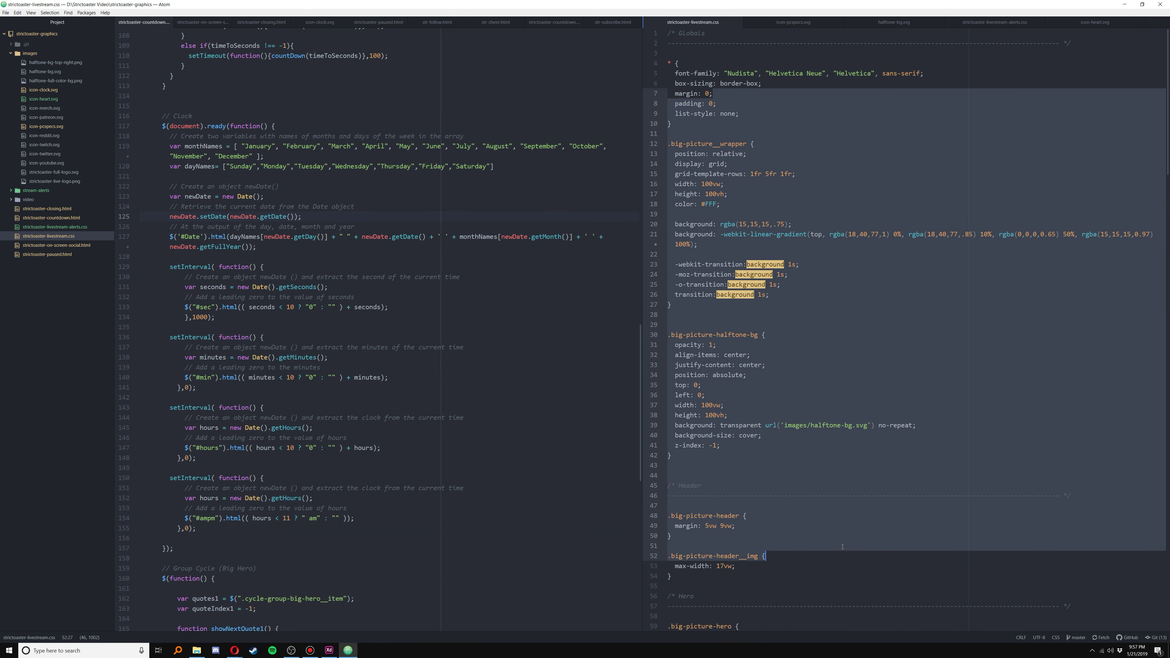
left_click(814, 548)
scroll(814, 507, "down", 5)
scroll(815, 487, "down", 18)
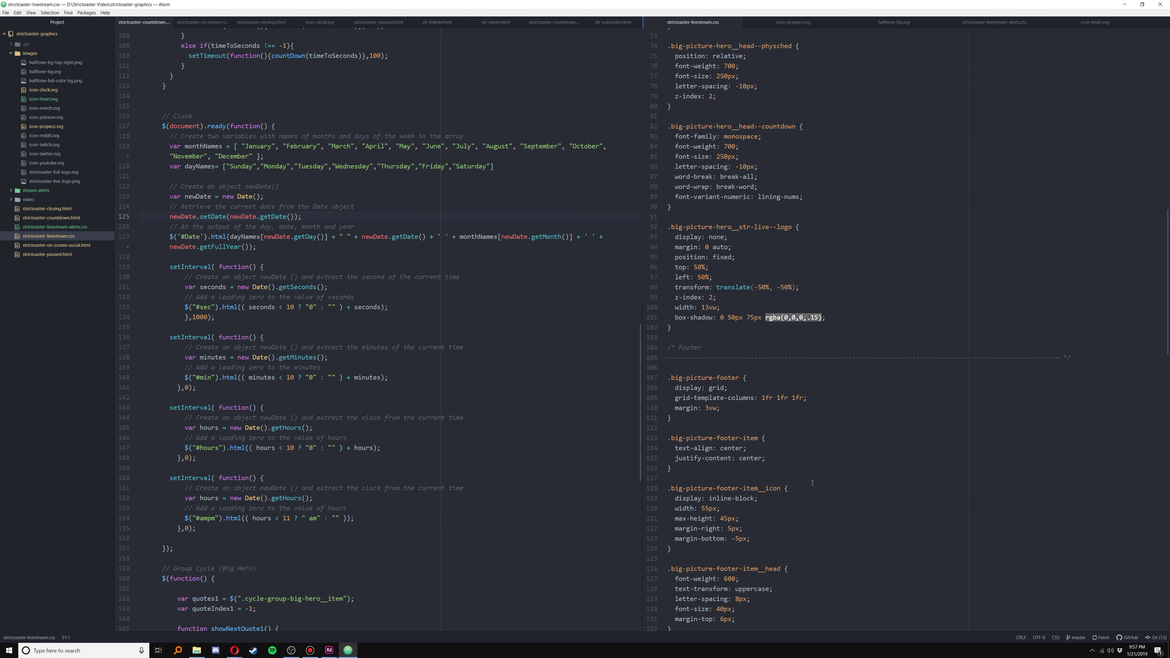
scroll(813, 483, "down", 11)
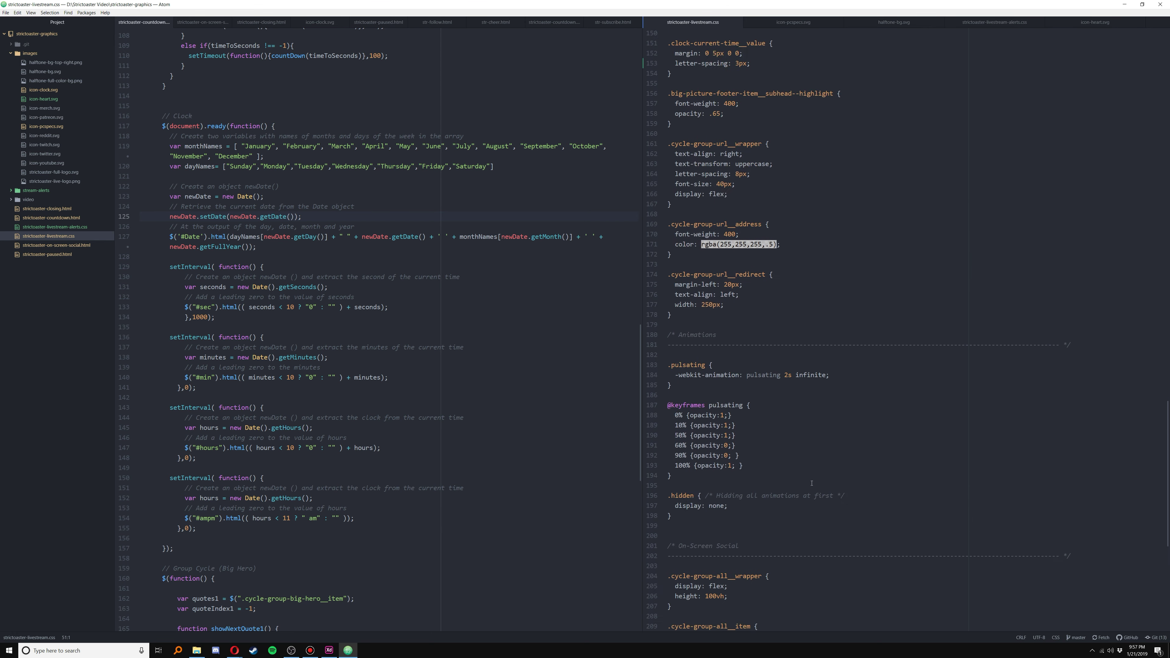
Step: Examine the Animations section of the stylesheet, highlighting the pulsating and hidden rules, and glance at the On-Screen Social rules
left_click_drag(392, 105, 408, 417)
left_click_drag(715, 137, 670, 297)
left_click(765, 298)
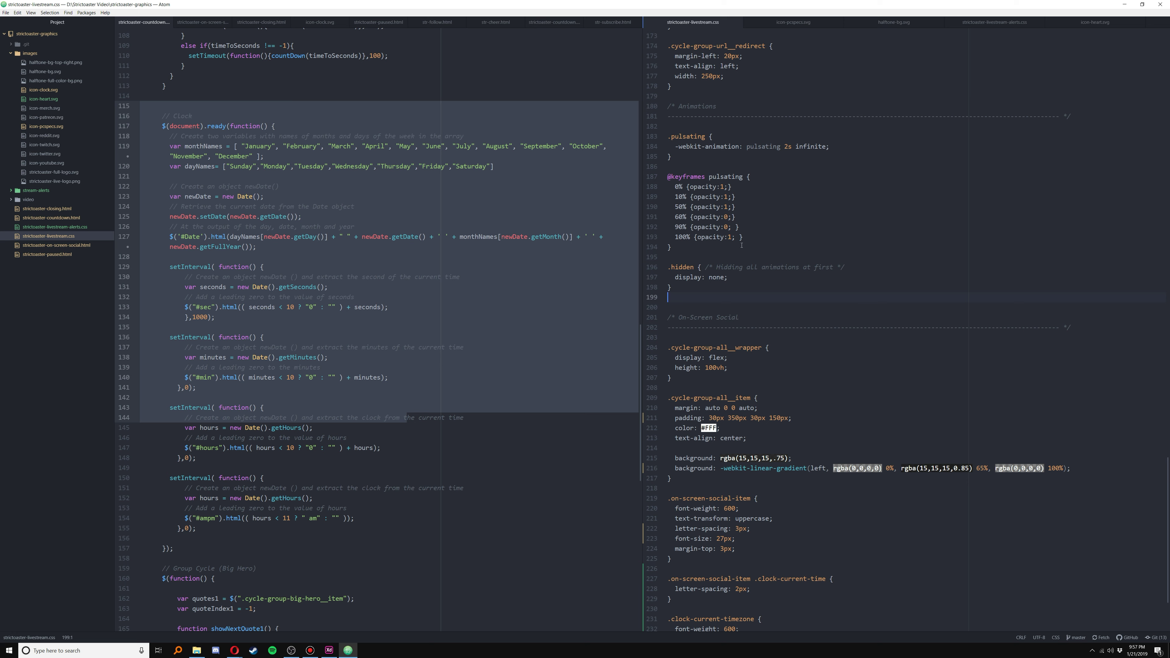
scroll(741, 246, "down", 3)
scroll(757, 263, "up", 7)
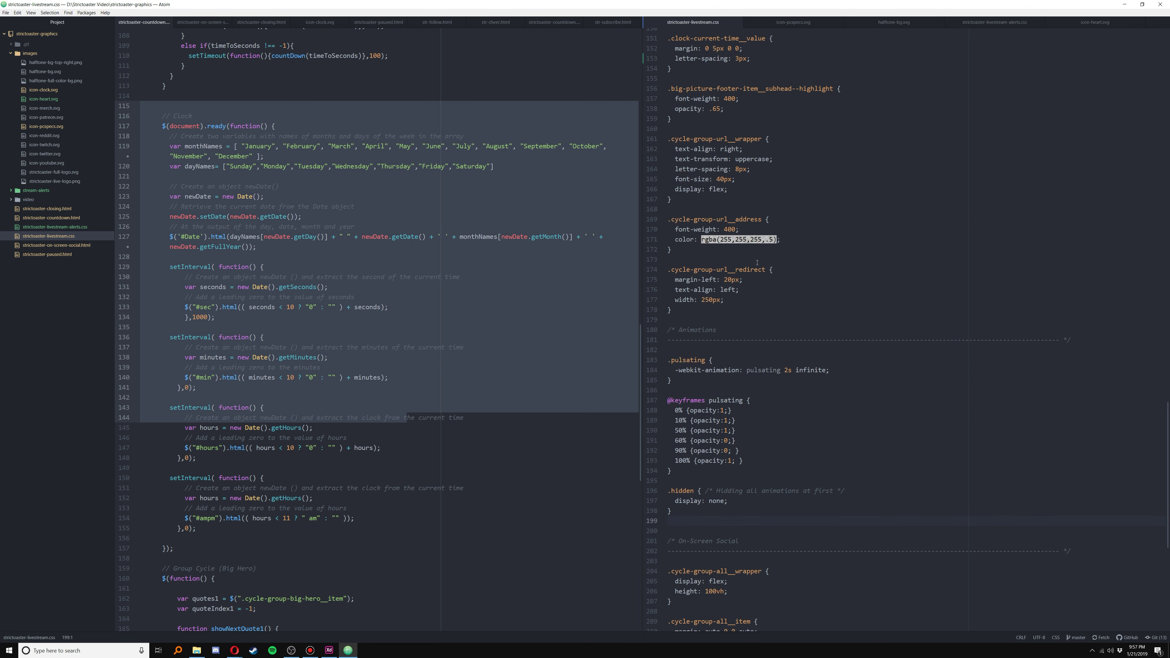
scroll(757, 262, "up", 3)
scroll(718, 314, "down", 4)
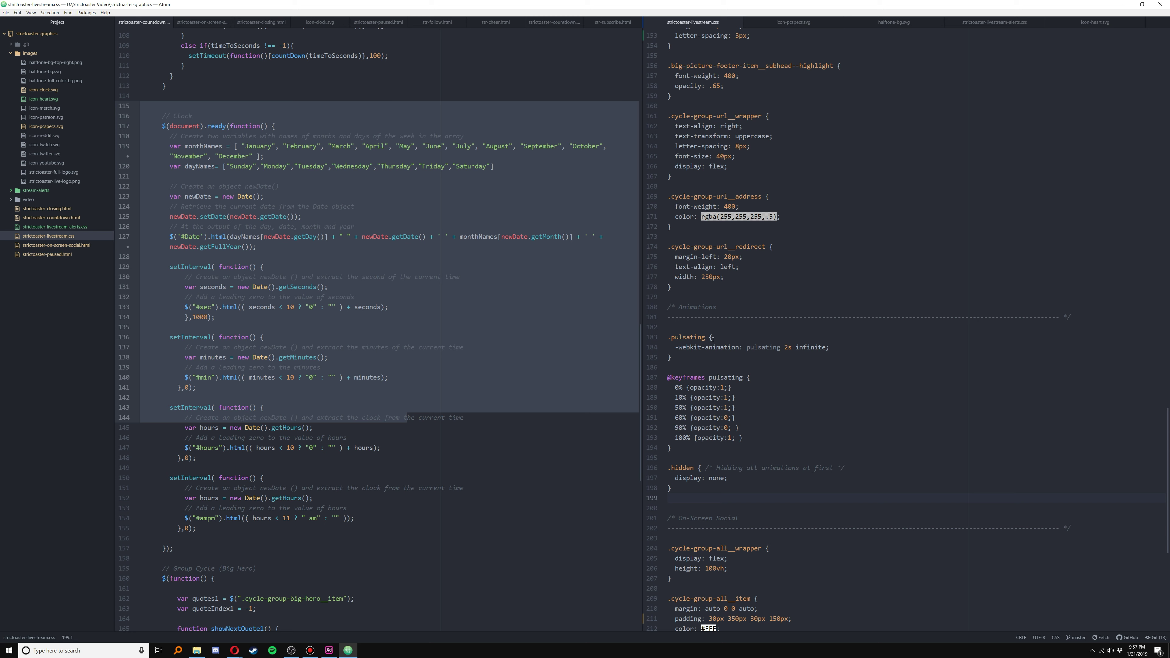
left_click_drag(712, 339, 776, 485)
left_click(776, 485)
Step: Review the stylesheet back up to its Globals section, and check strictoaster-livestream-alerts.css before returning to strictoaster-livestream.css
scroll(748, 346, "up", 10)
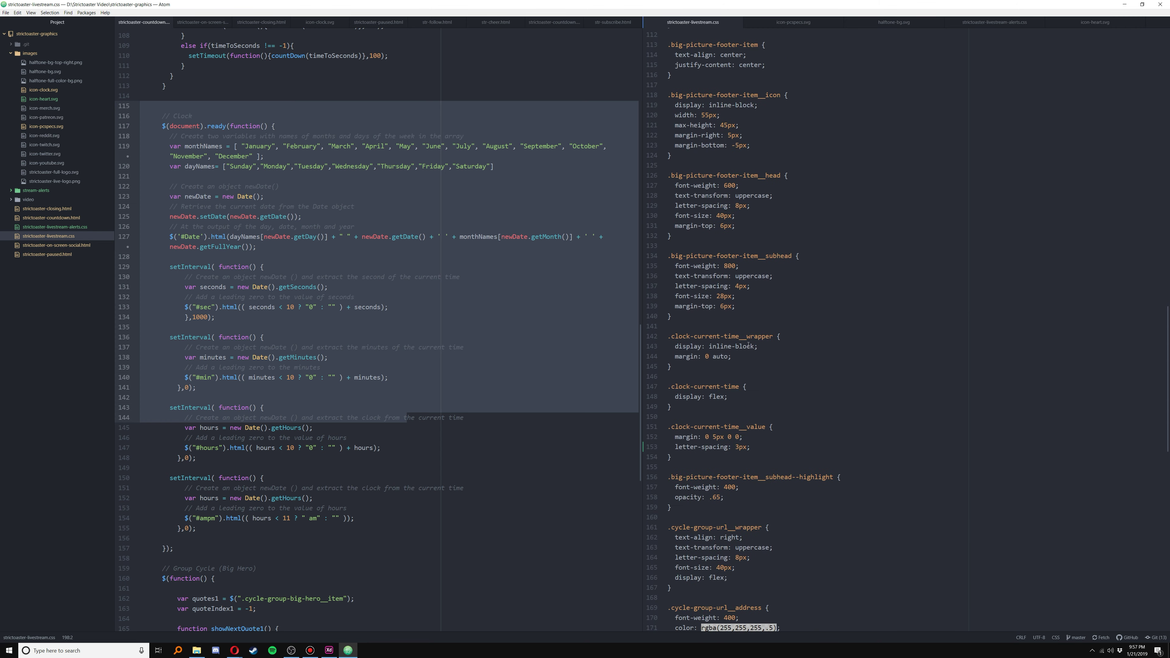
scroll(748, 346, "up", 15)
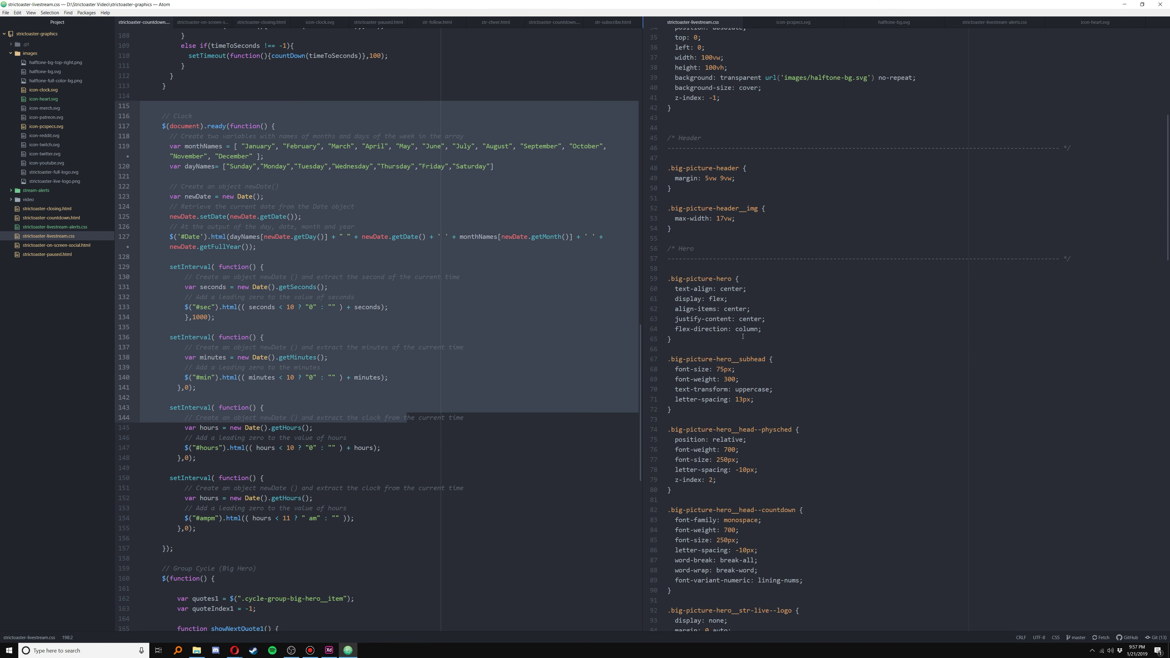
scroll(743, 337, "up", 3)
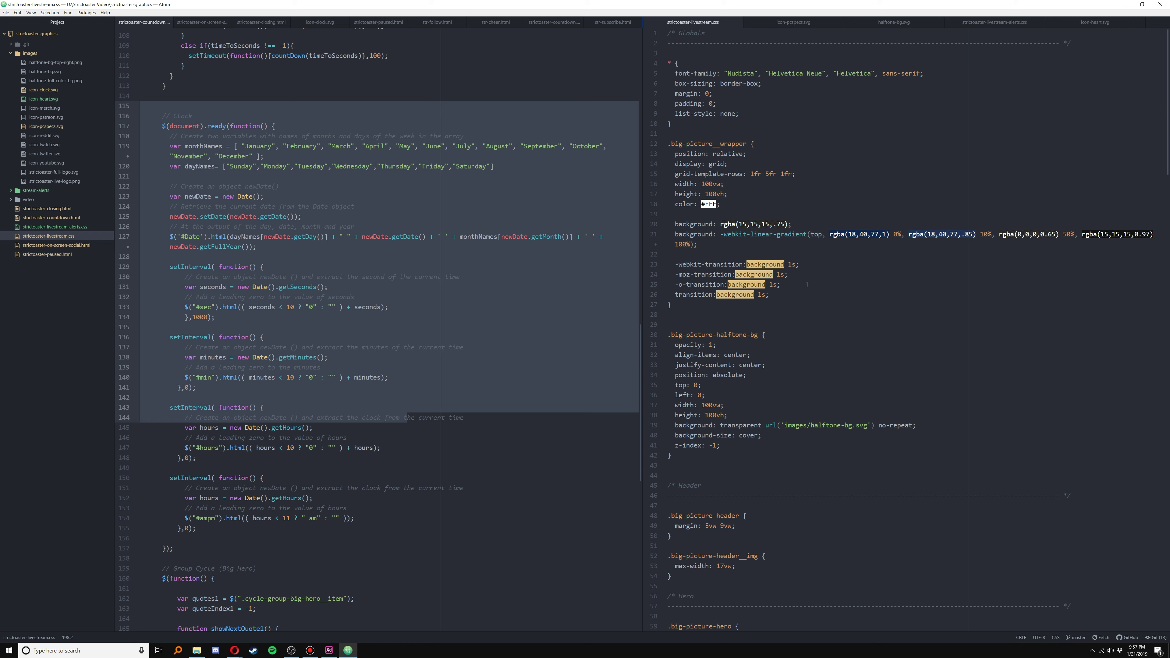
left_click(1001, 24)
left_click(693, 22)
Step: Highlight the pulsating keyframes and review their opacity values in strictoaster-livestream.css
scroll(806, 320, "down", 15)
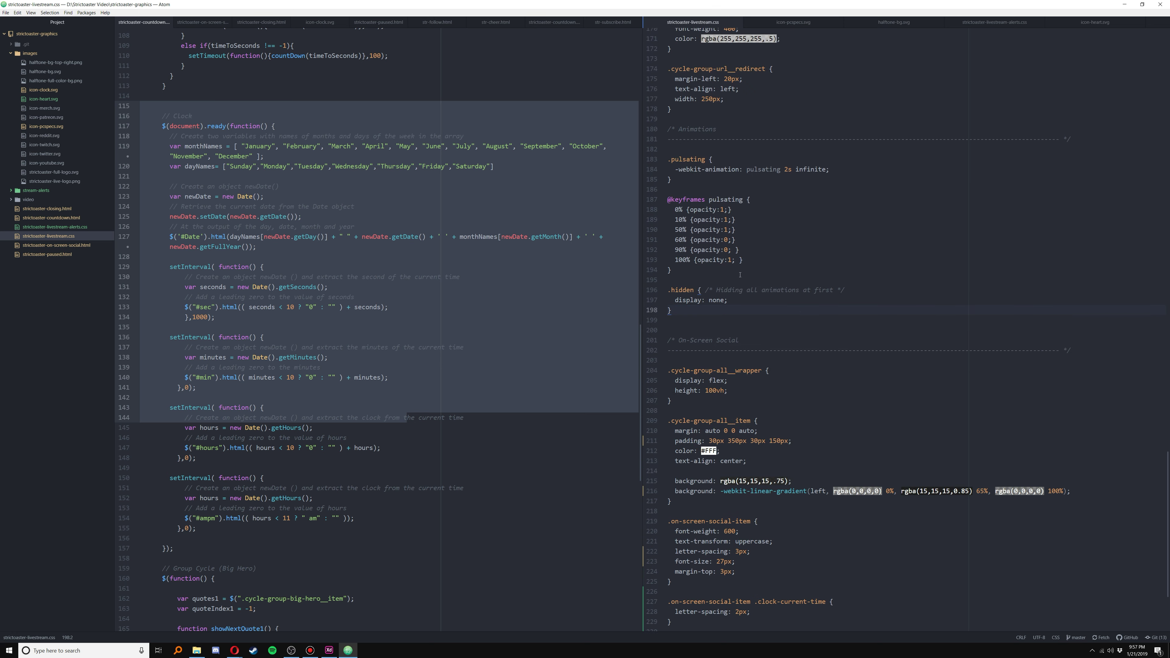
left_click_drag(714, 196, 746, 300)
left_click(746, 280)
scroll(746, 348, "up", 2)
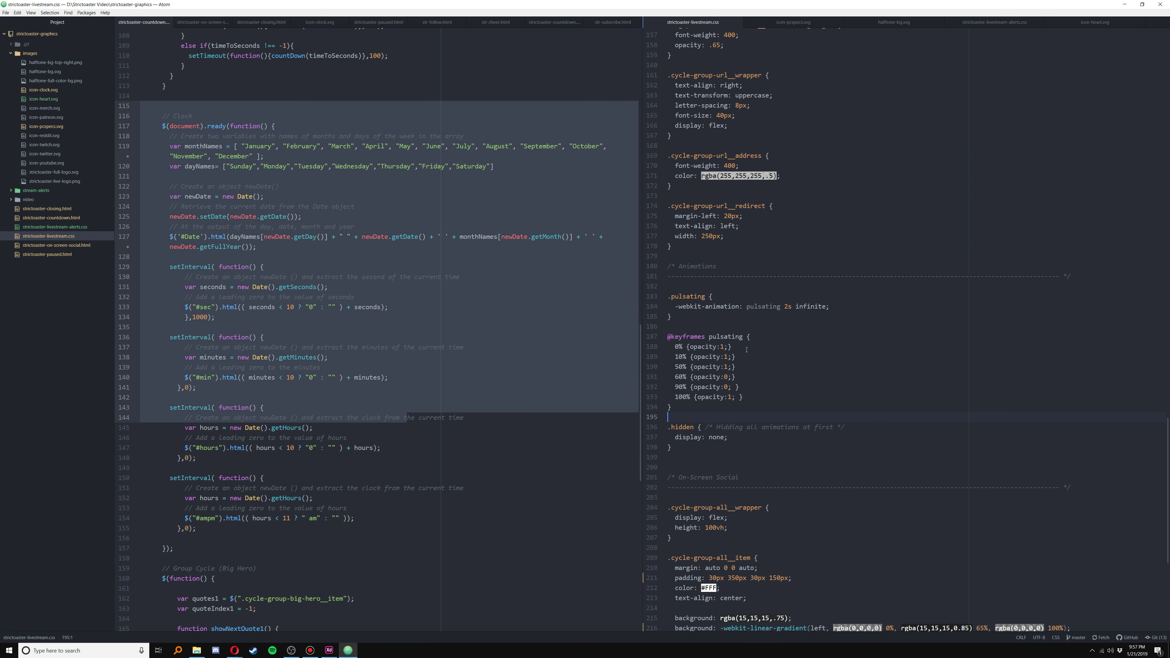
left_click(742, 357)
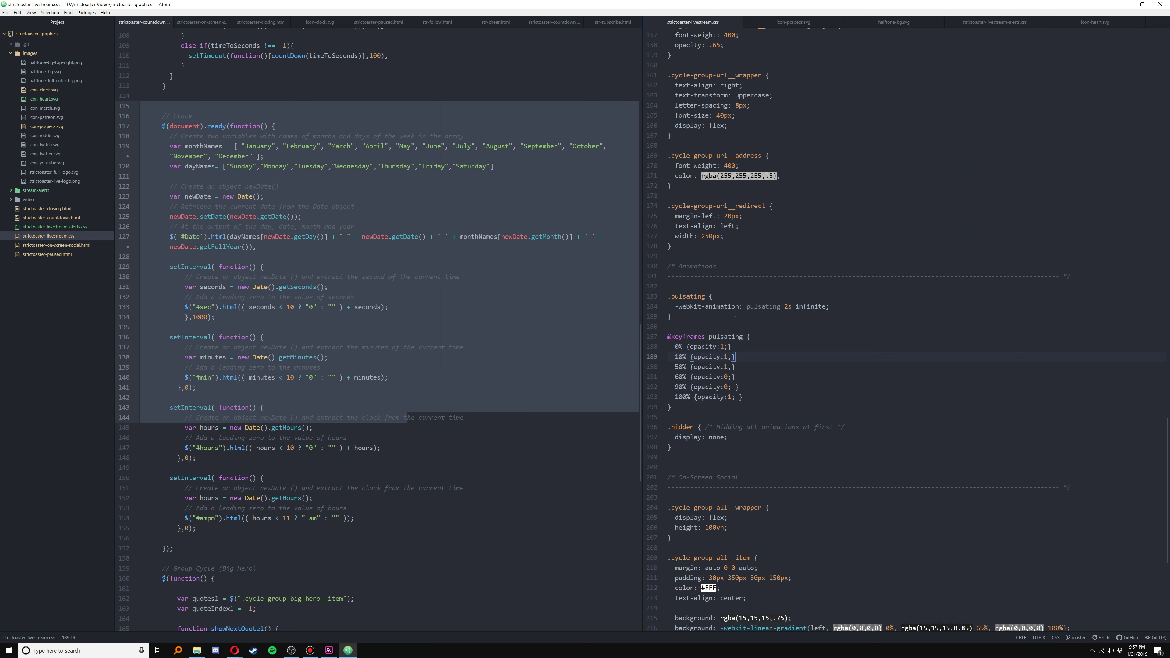
Step: Switch to OBS and change to the Game - Minecraft scene
left_click(291, 650)
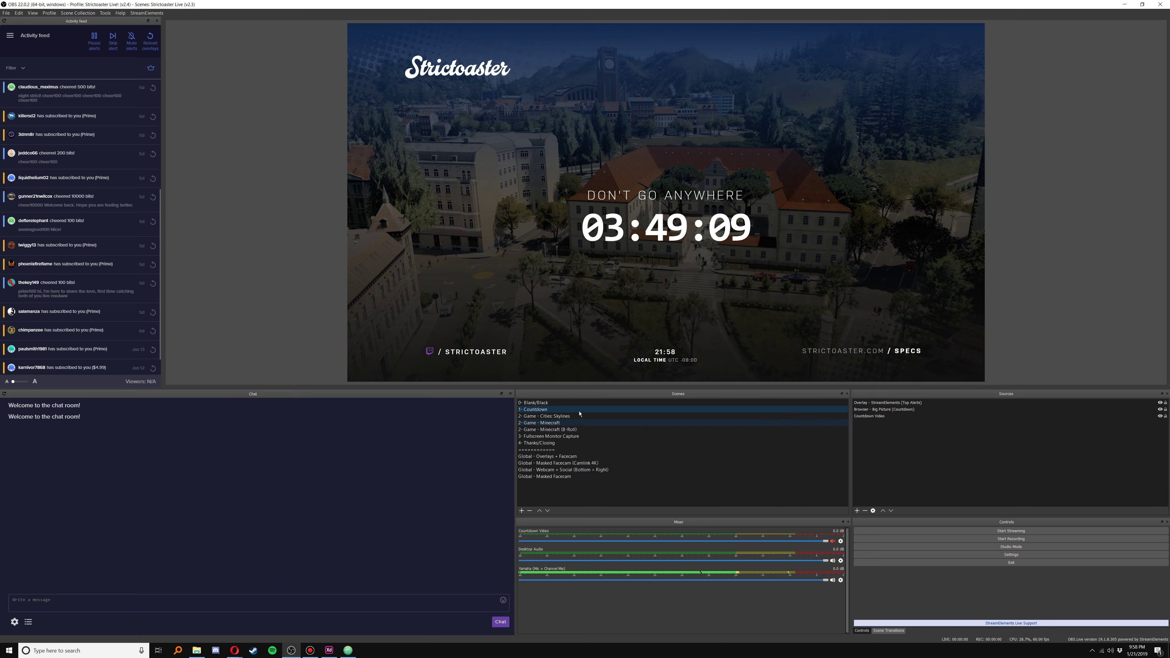
left_click(566, 423)
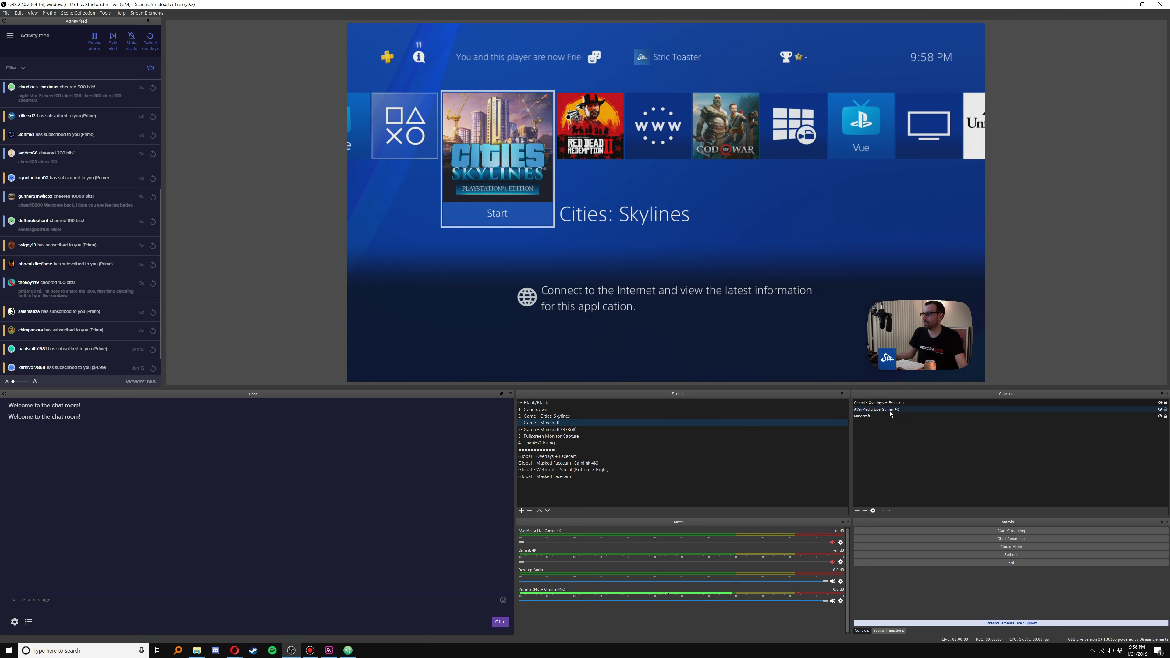
Step: Select the AVerMedia Live Gamer 4K, Minecraft and Global - Overlays + Facecam sources in turn to review the scene's layers
left_click(868, 410)
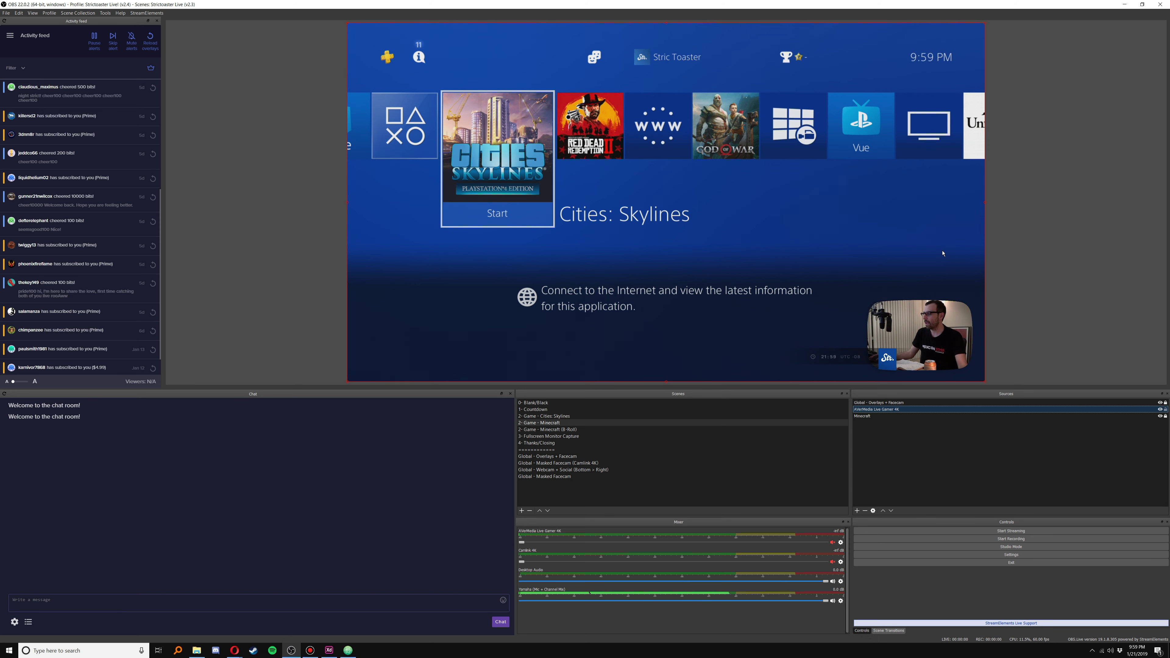
left_click(914, 417)
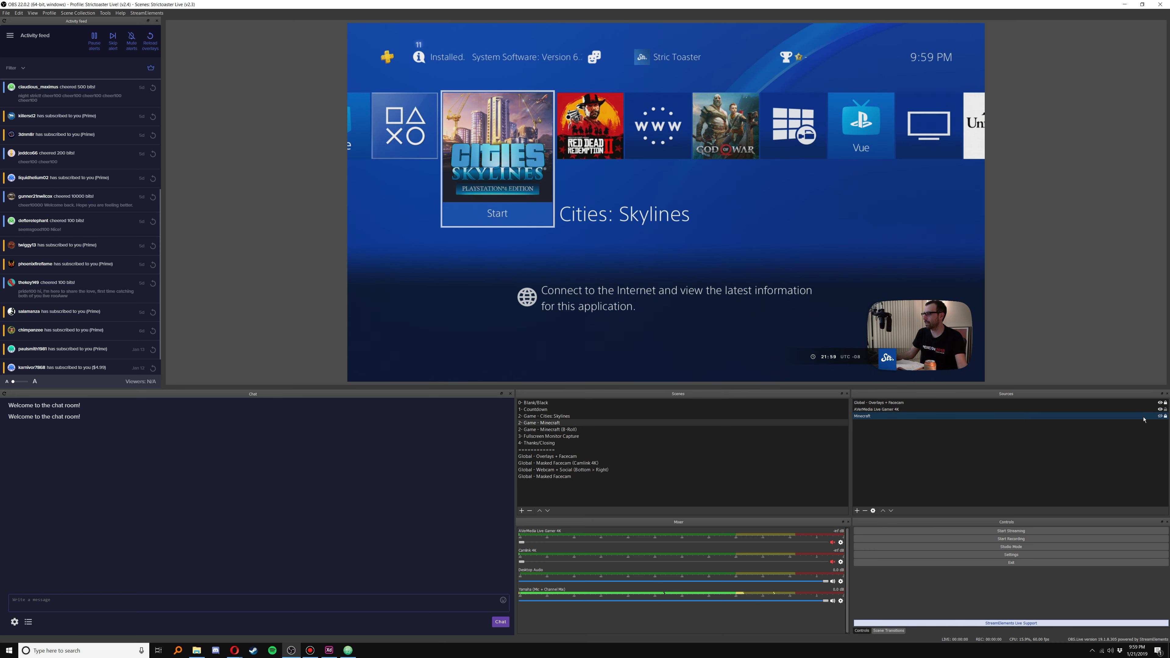
left_click(1036, 447)
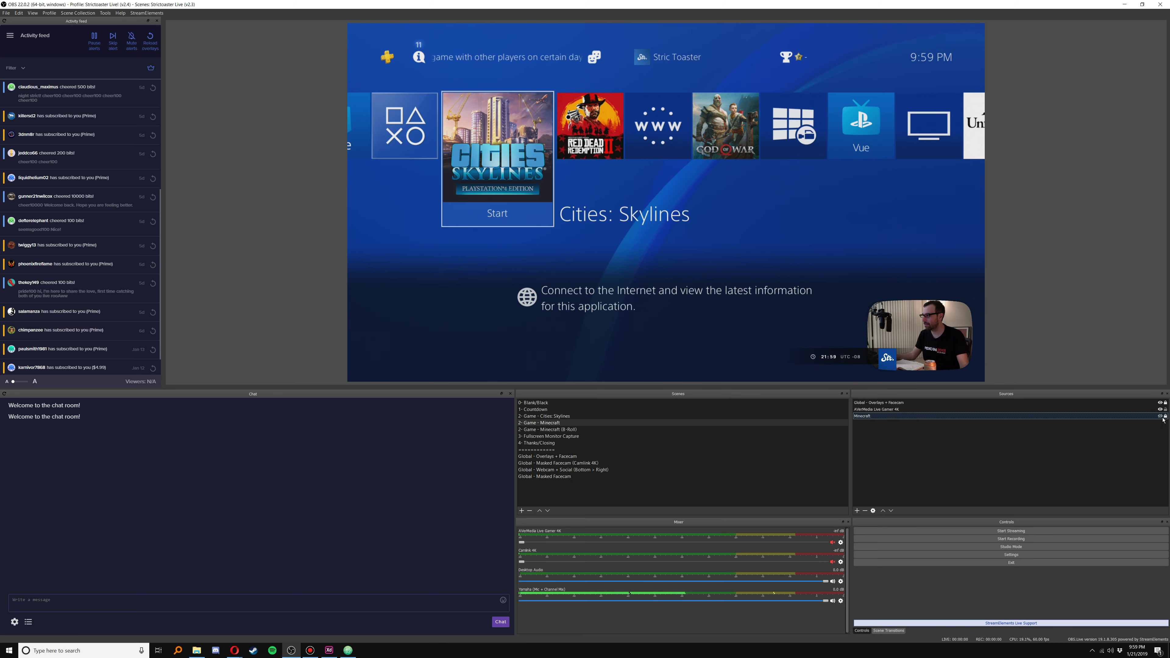
left_click(909, 404)
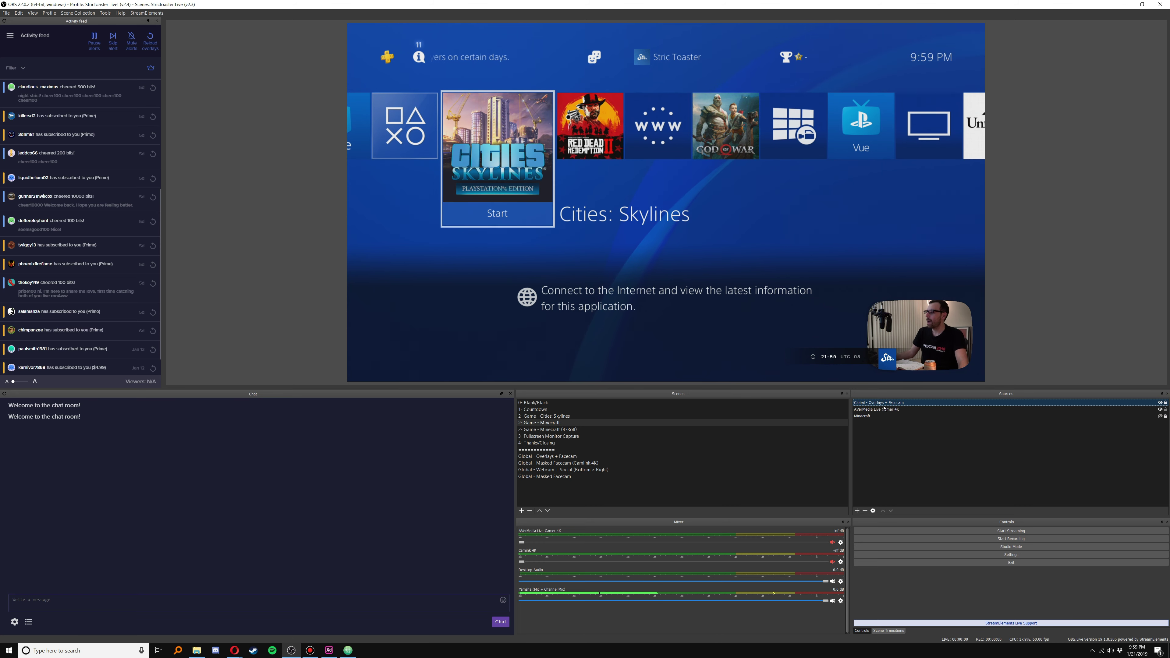
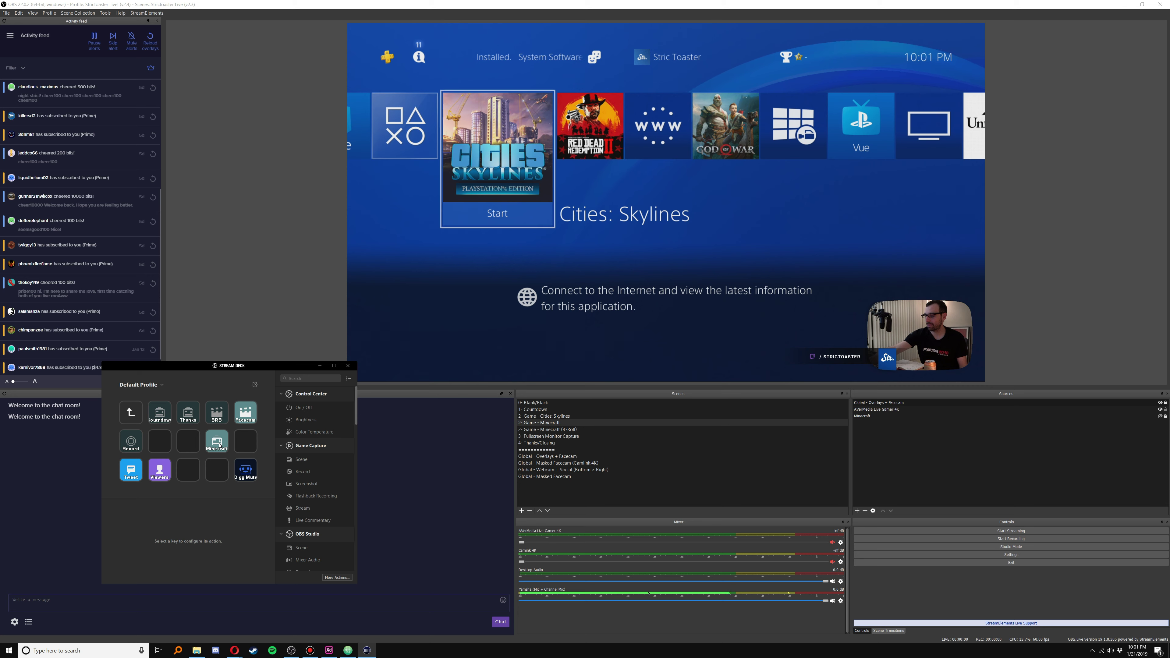
Step: Switch to the Countdown scene with a Stream Deck hotkey and return to Game - Minecraft
key("F13")
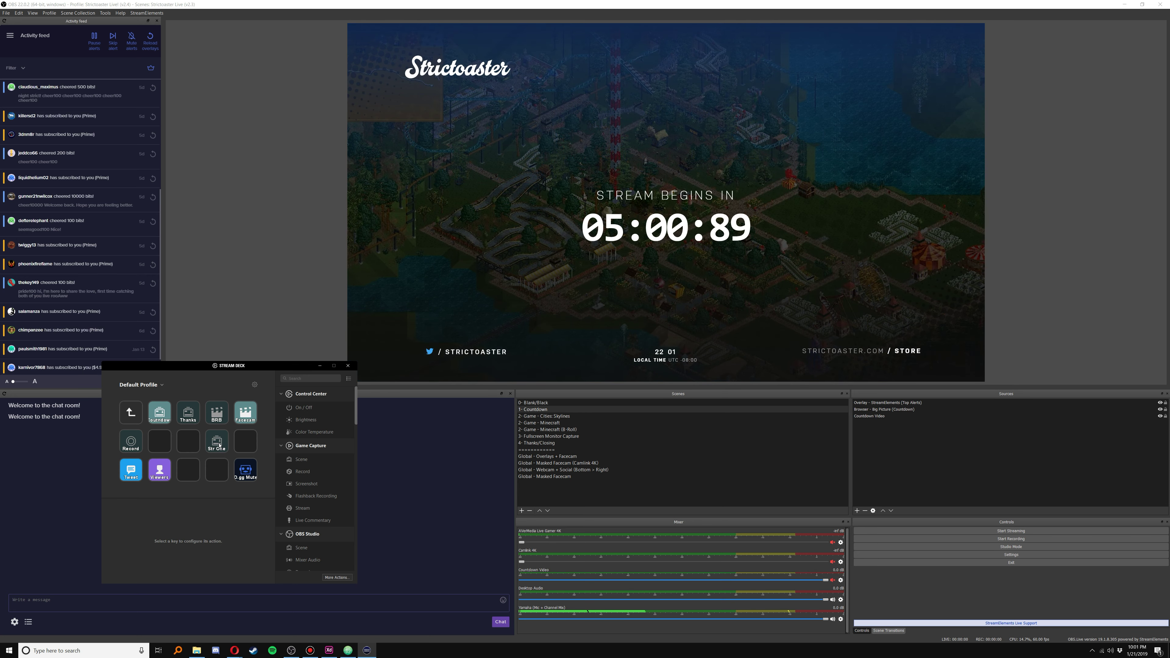
key("F14")
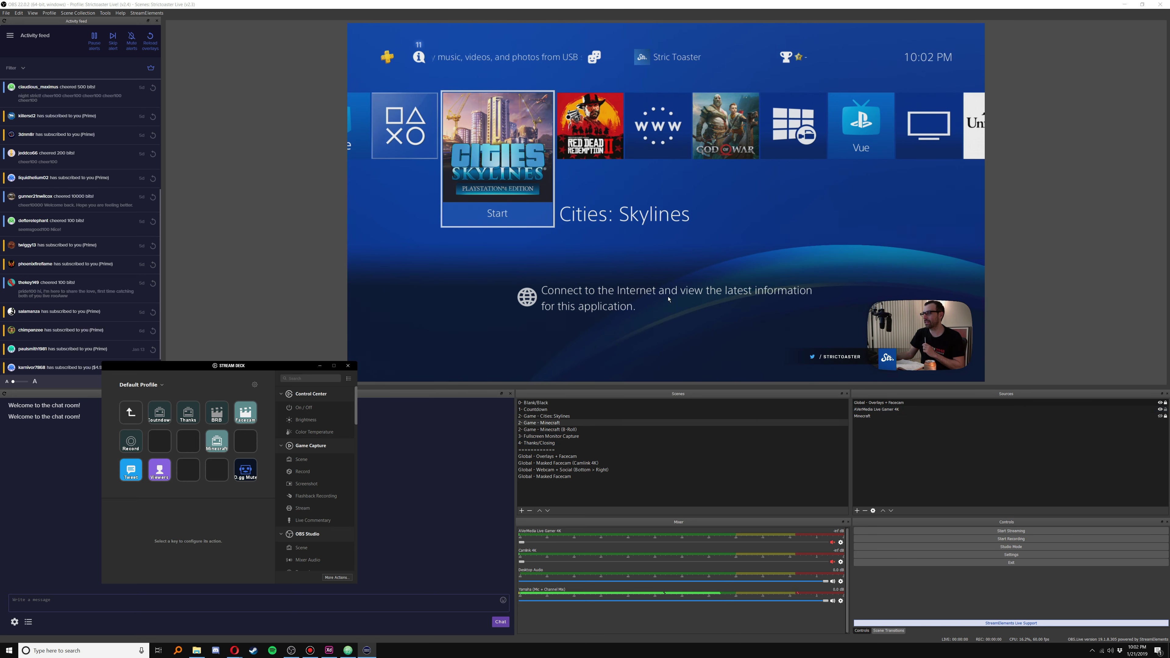
left_click(895, 405)
left_click(669, 63)
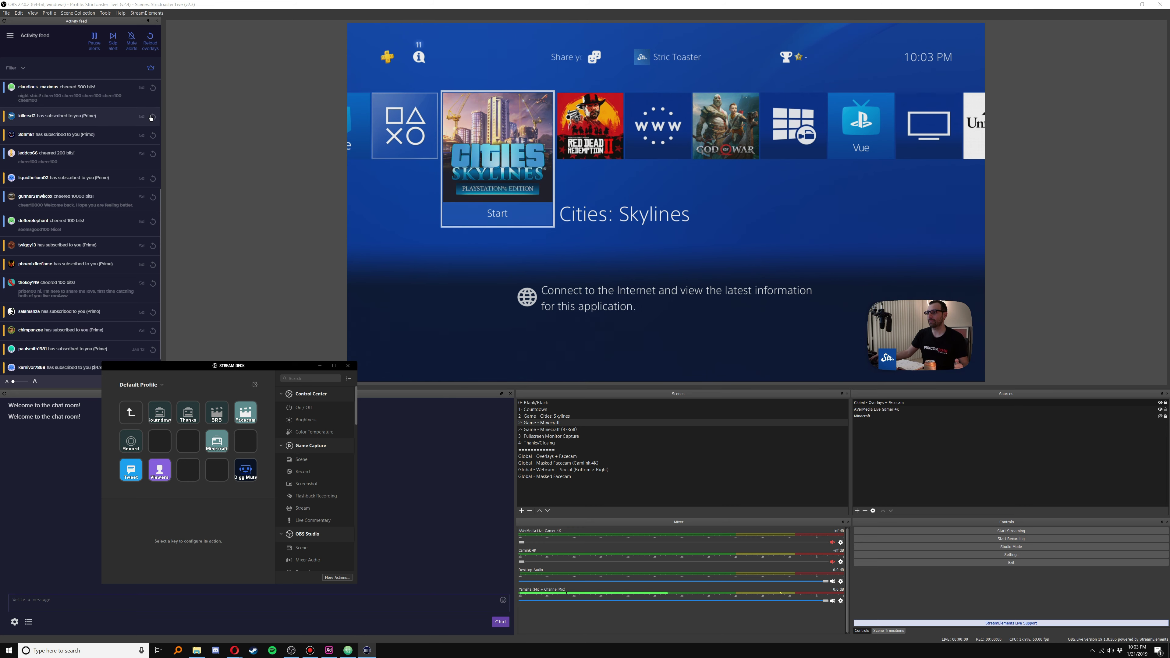
left_click(719, 64)
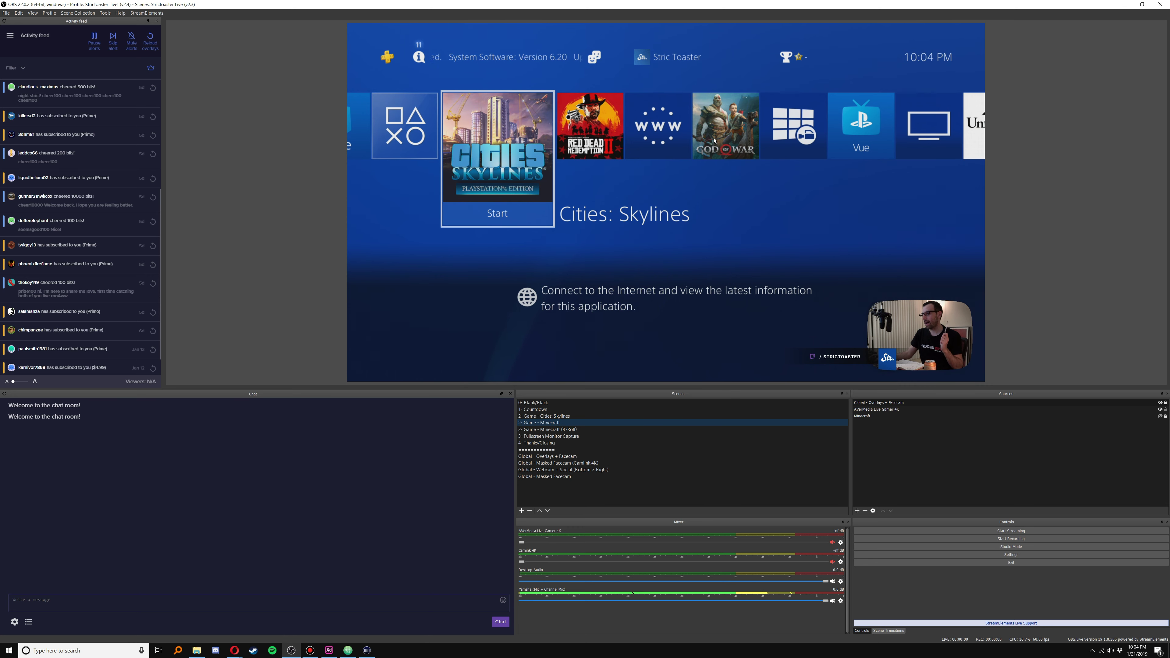
Step: Show the Thanks/Closing, Global - Masked Facecam (Camlink 4K) and Global - Overlays + Facecam scenes in turn
left_click(548, 443)
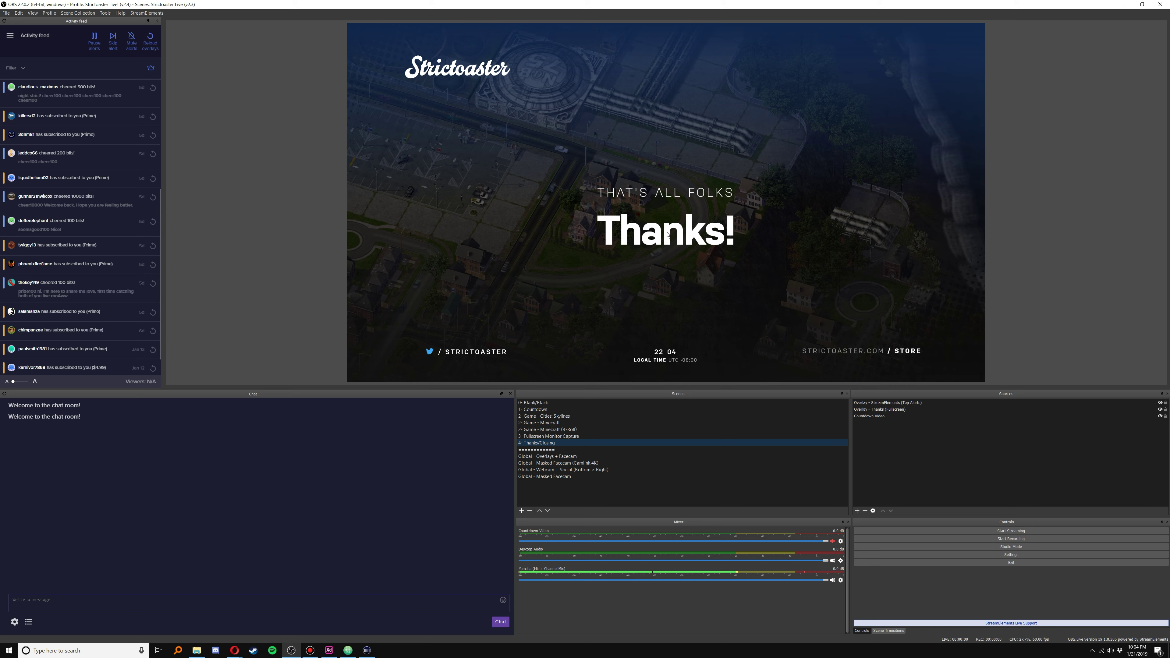
left_click(627, 463)
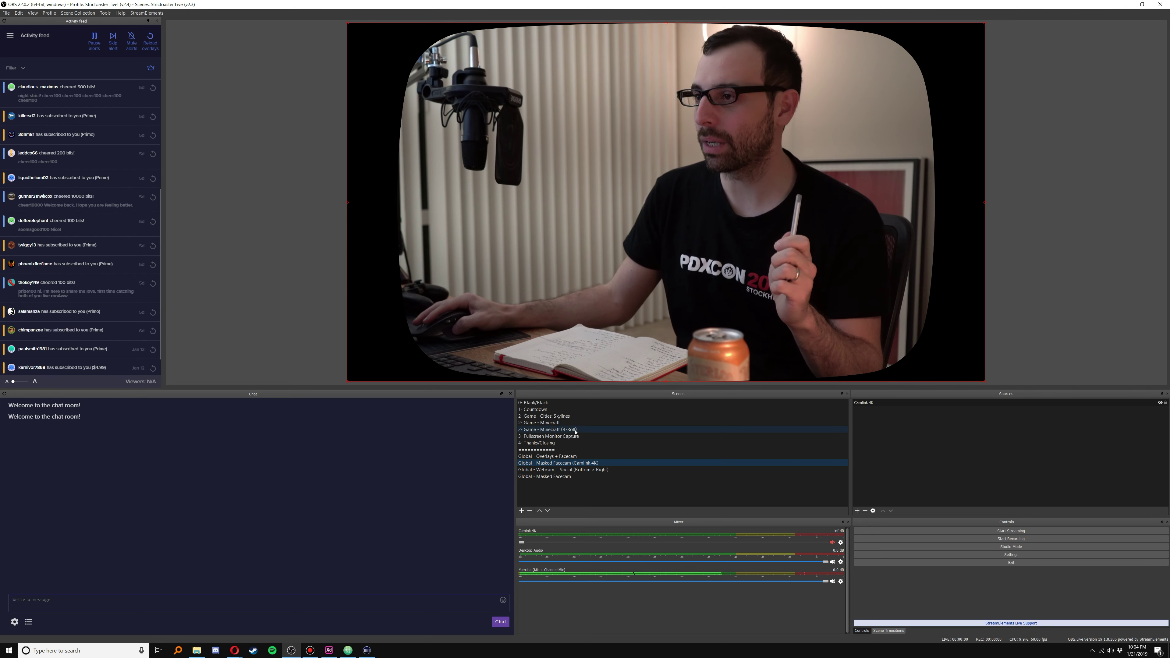
left_click(576, 456)
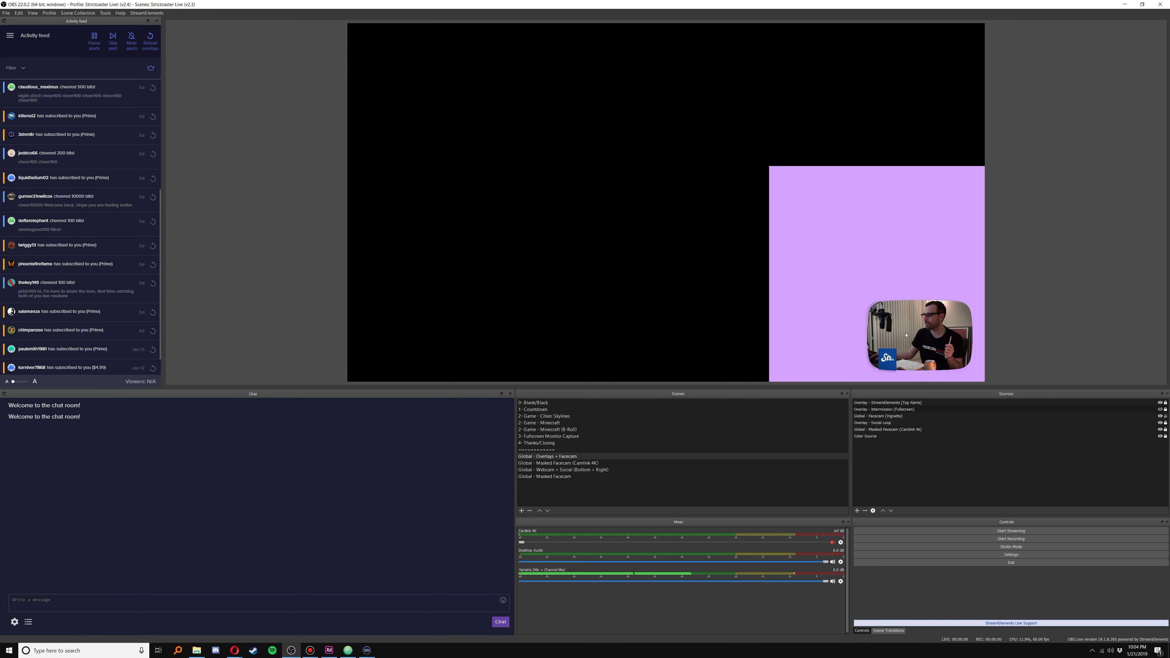
Step: Hide Color Source, select the masked facecam and vignette sources in turn, and show Color Source again
left_click(1160, 436)
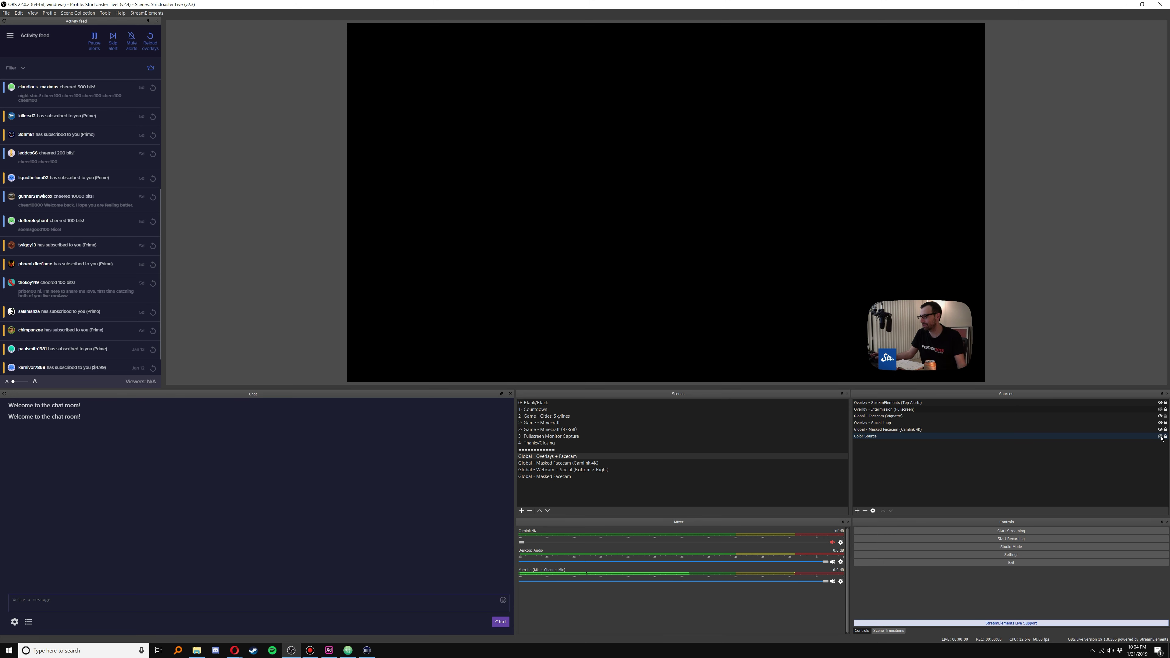
left_click(936, 416)
left_click(917, 429)
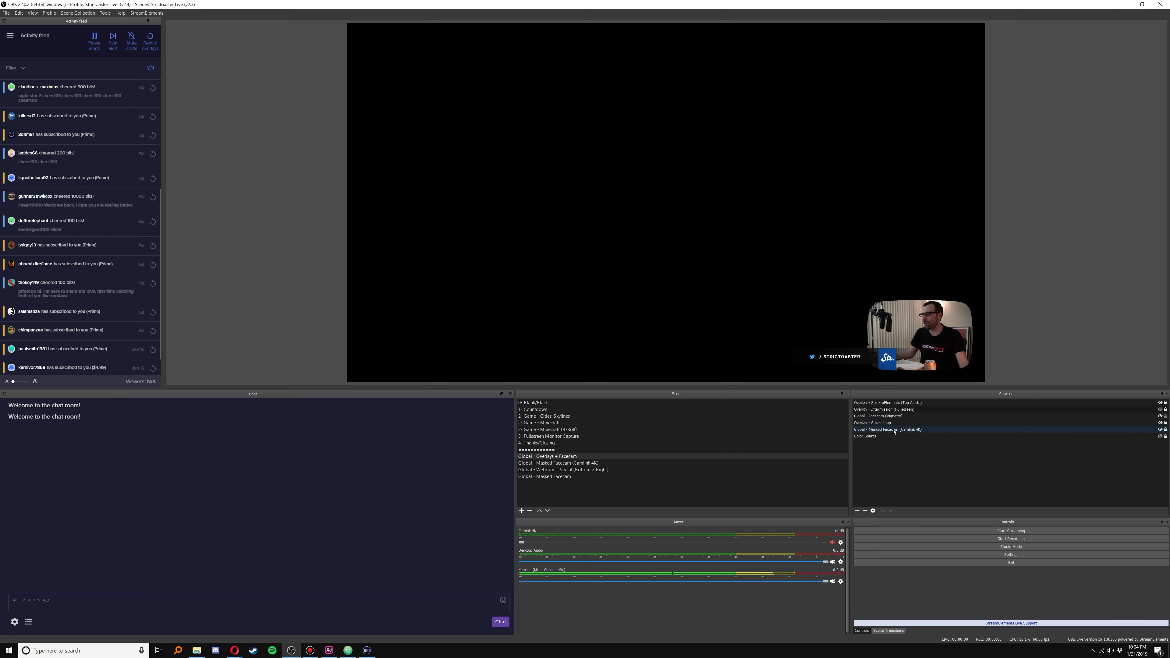
left_click(959, 416)
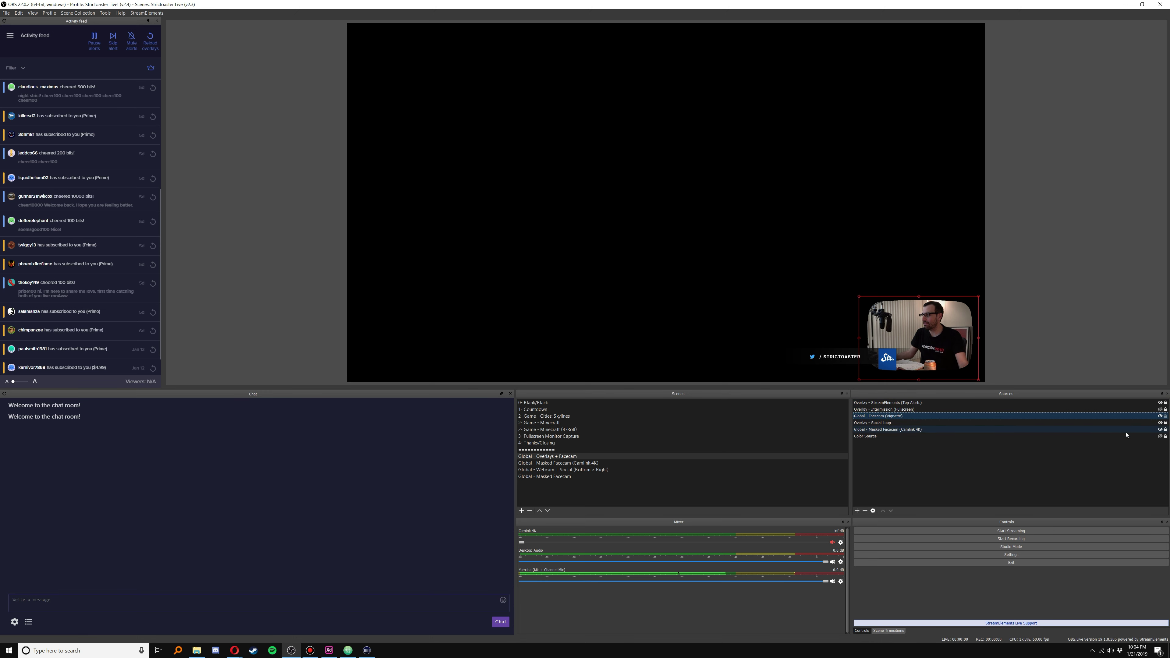
left_click(1160, 436)
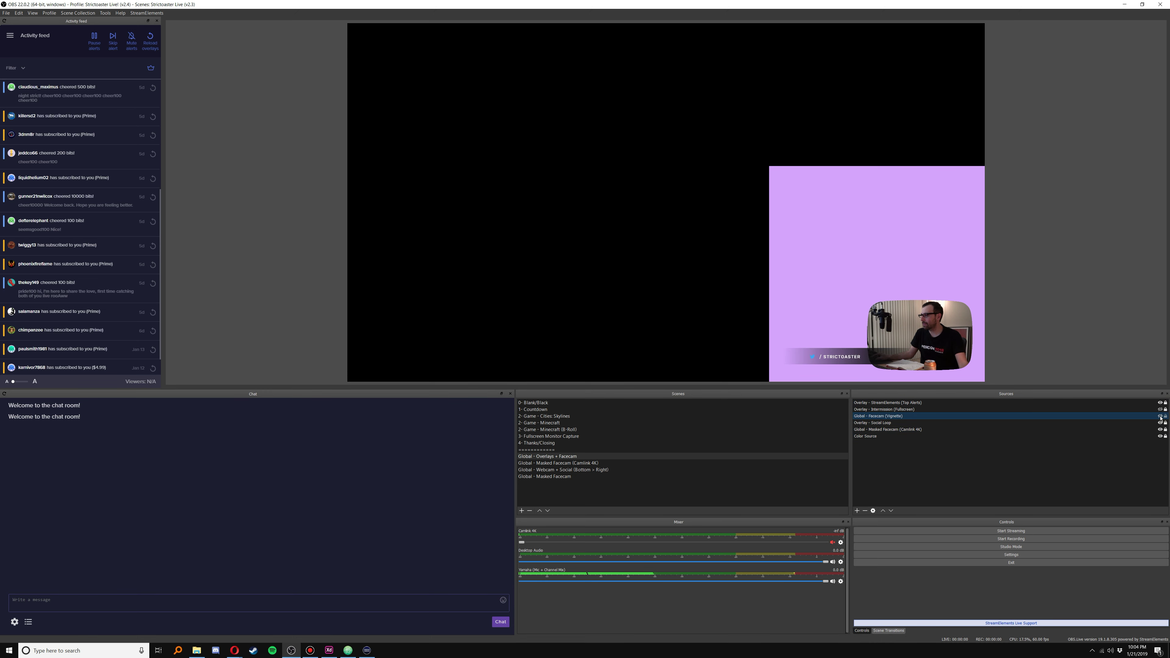
Step: Toggle the visibility of Global - Facecam (Vignette) repeatedly to compare the facecam with and without it
left_click(1160, 416)
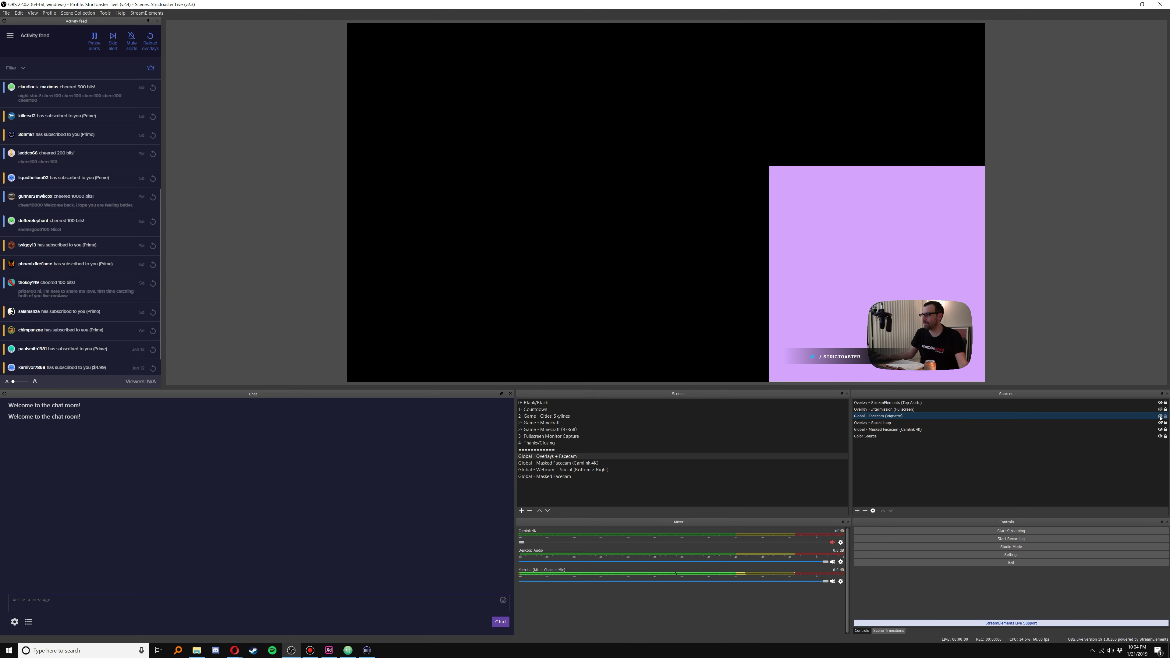
left_click(1160, 416)
left_click(1160, 416)
left_click(1160, 416)
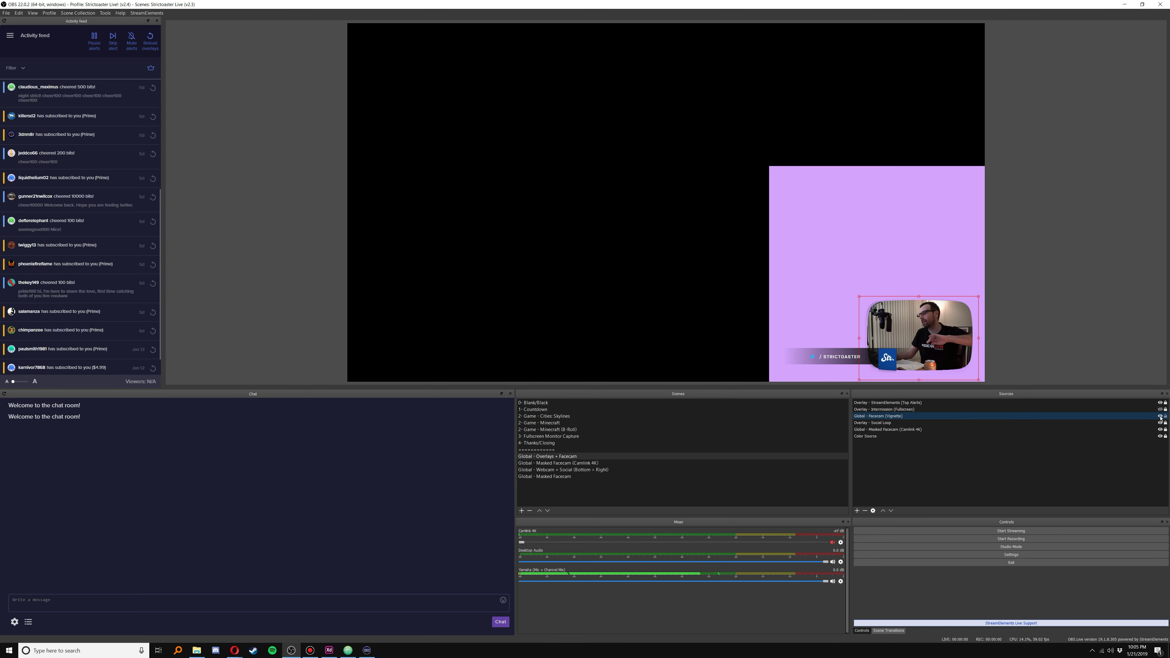
left_click(1160, 416)
left_click(1160, 416)
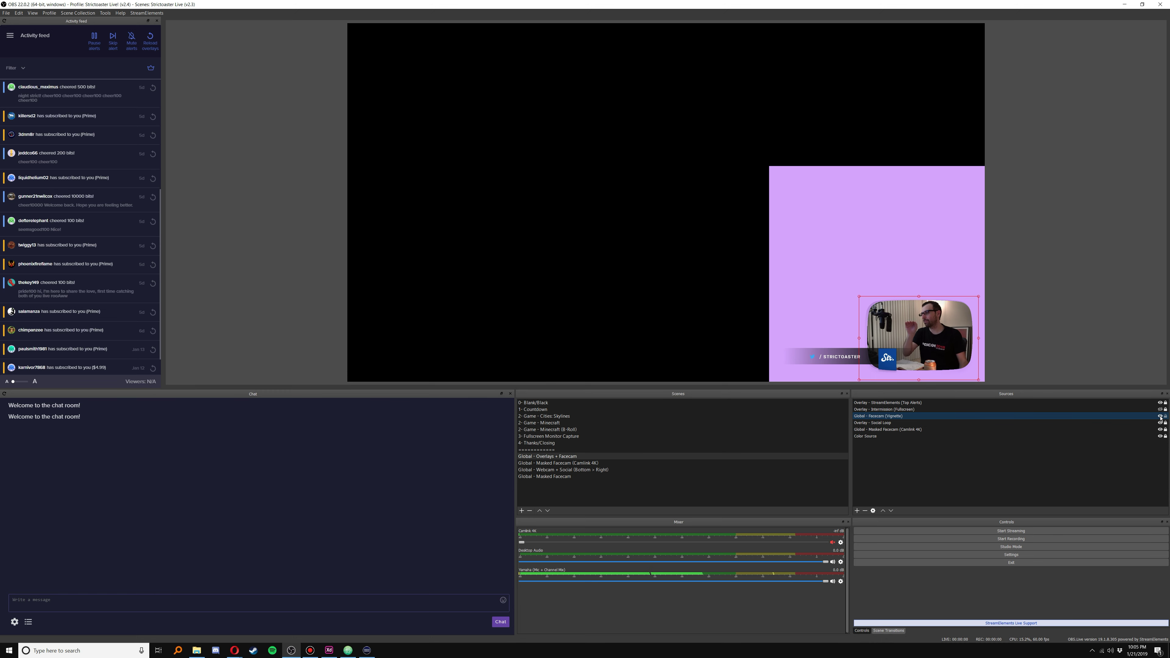
Step: Open the nested Global - Masked Facecam (Camlink 4K) scene and bring up the Camlink 4K filters, moving their window clear of the preview
left_click(920, 442)
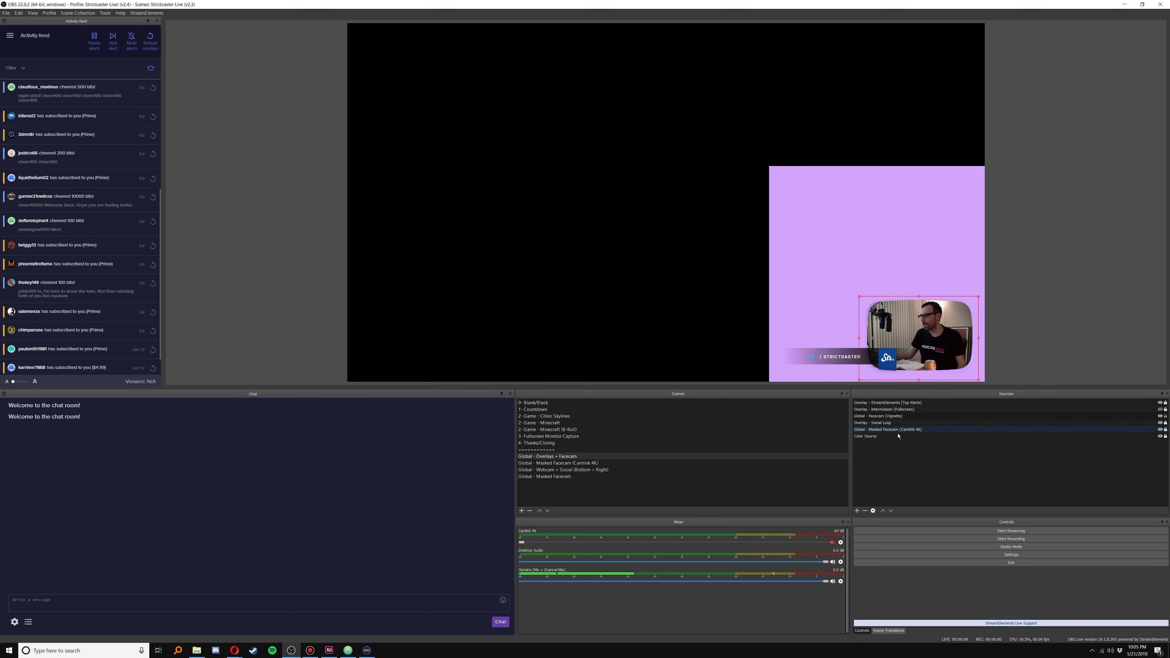
double_click(875, 429)
right_click(868, 404)
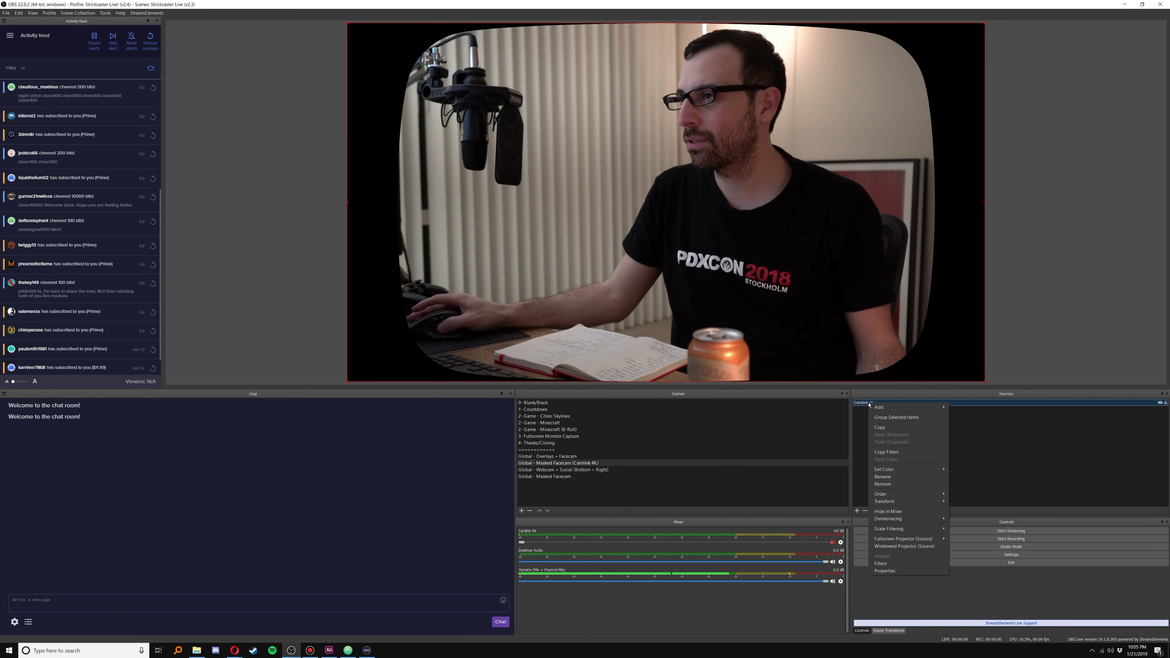
left_click(906, 563)
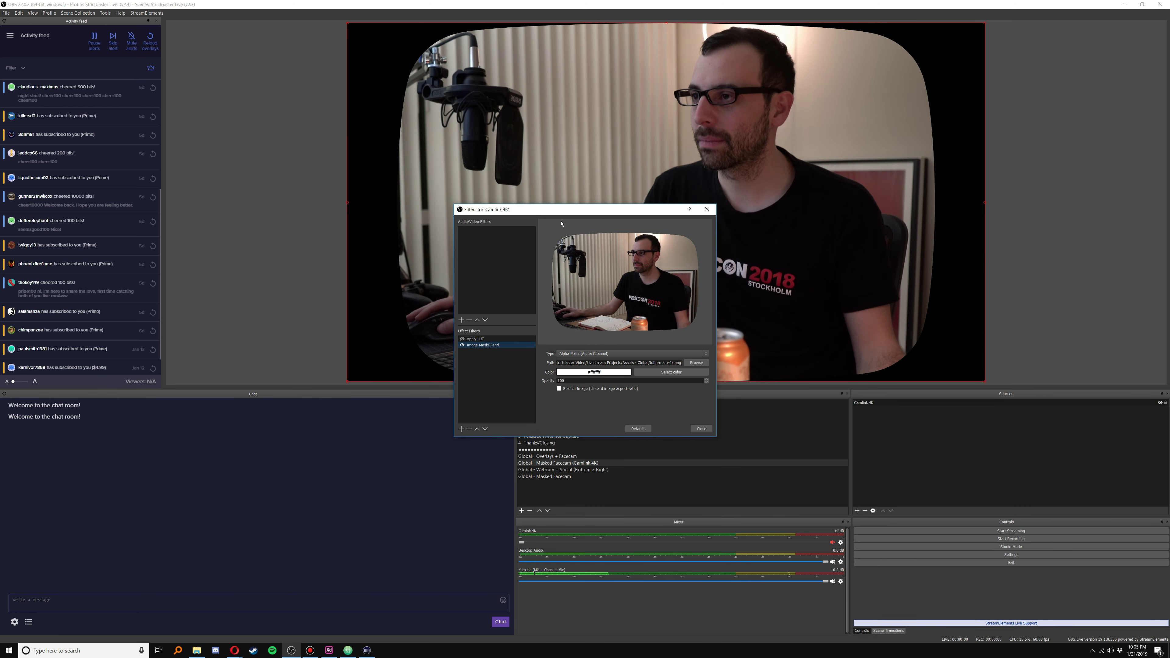
left_click_drag(561, 209, 166, 359)
Step: Compare the Camlink 4K feed with the Image Mask/Blend filter off and on, and inspect the Apply LUT settings
left_click(67, 495)
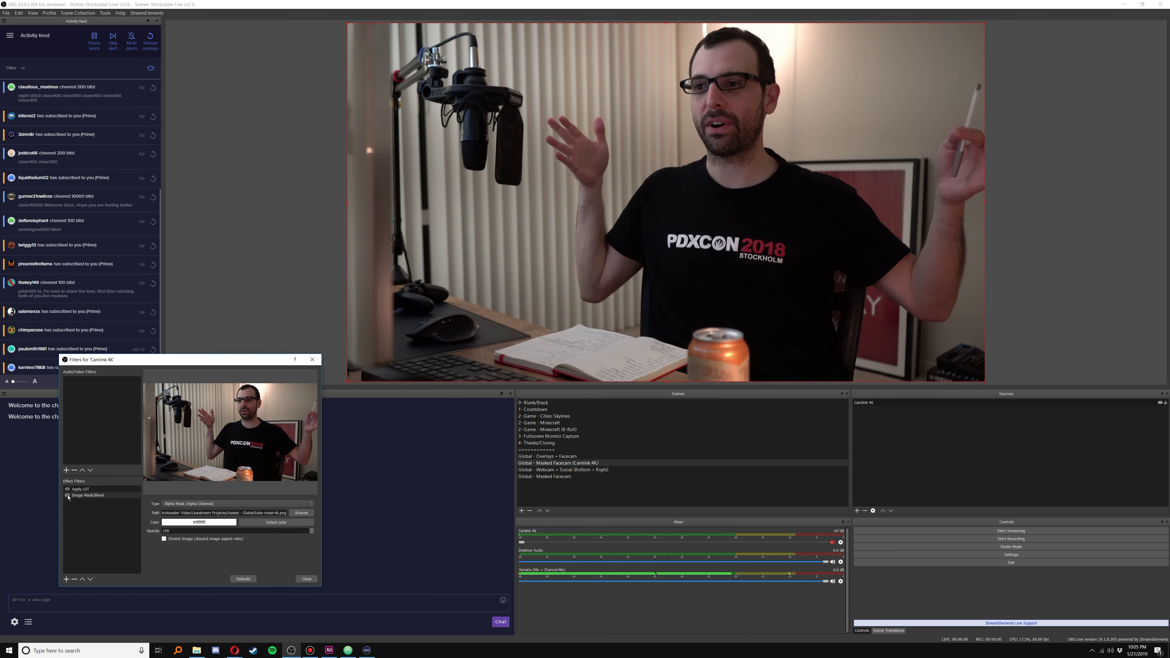
left_click(67, 495)
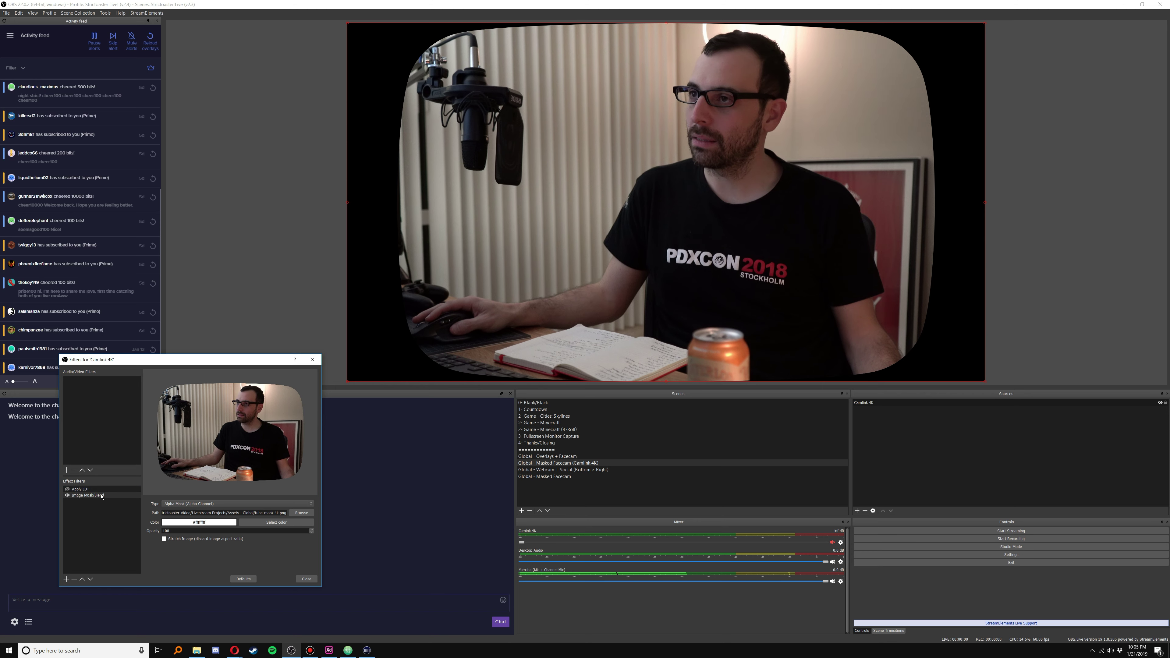
left_click(78, 490)
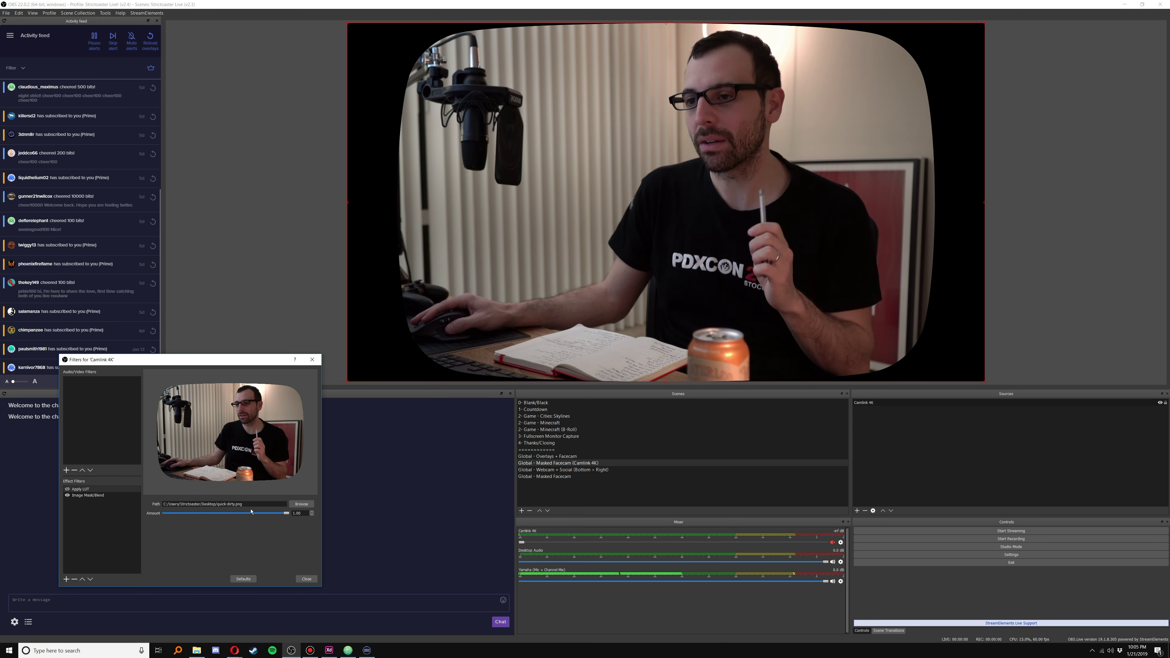
left_click(67, 496)
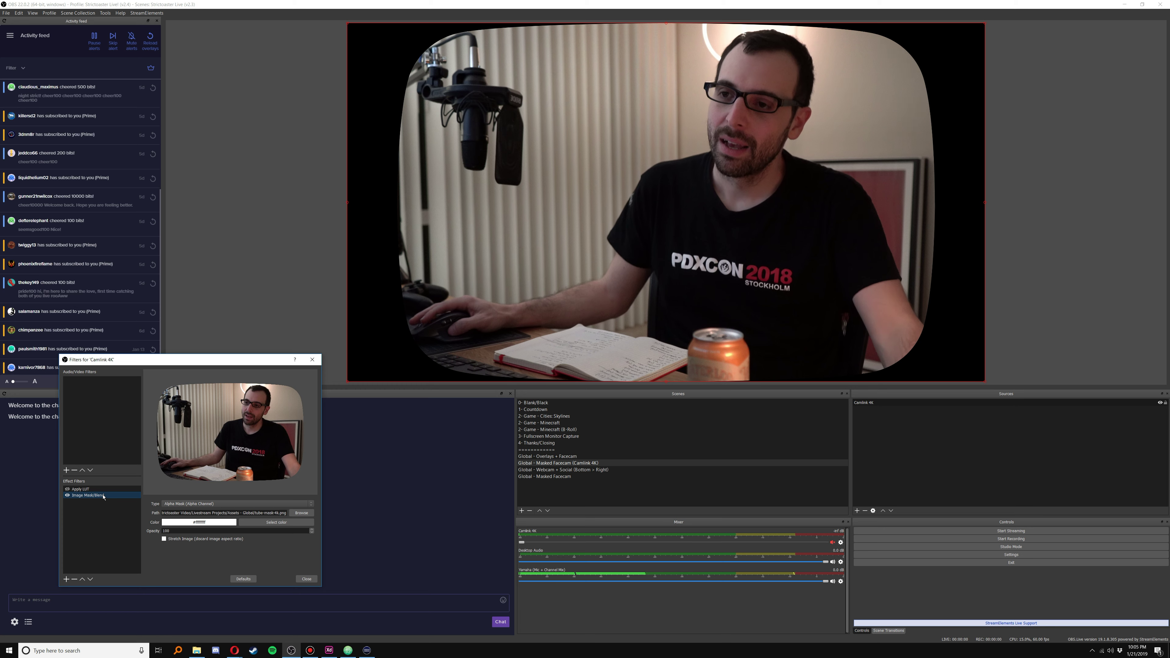
left_click(67, 496)
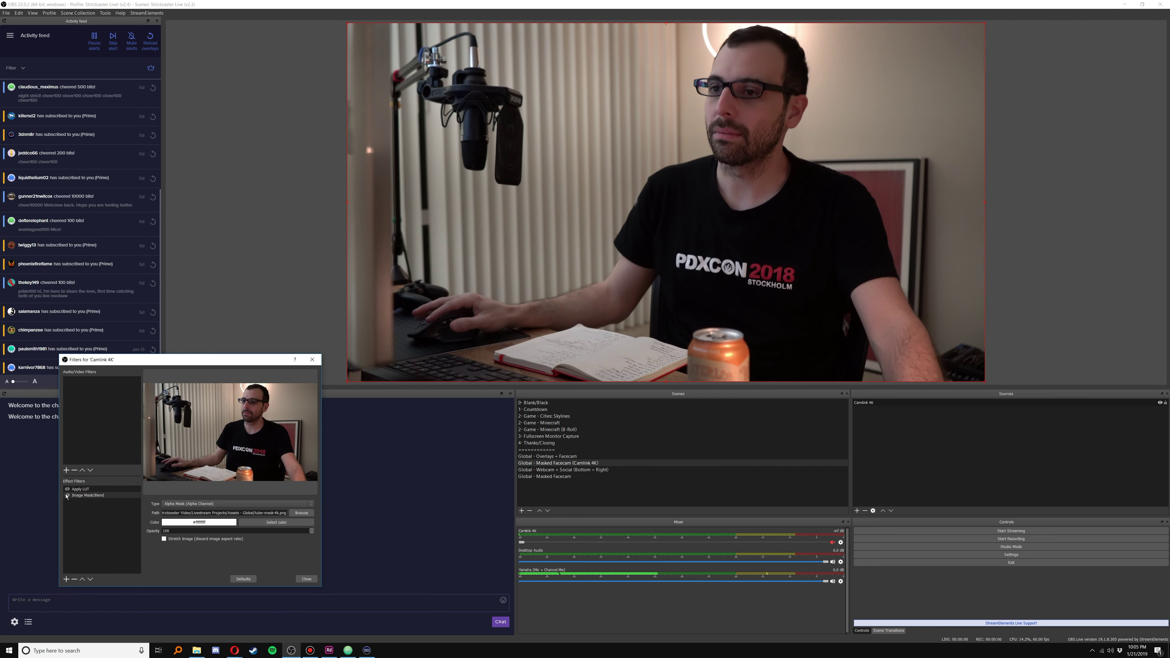
left_click(67, 496)
Step: Hide Color Source in the Global - Overlays + Facecam scene and return to Game - Minecraft
left_click(539, 422)
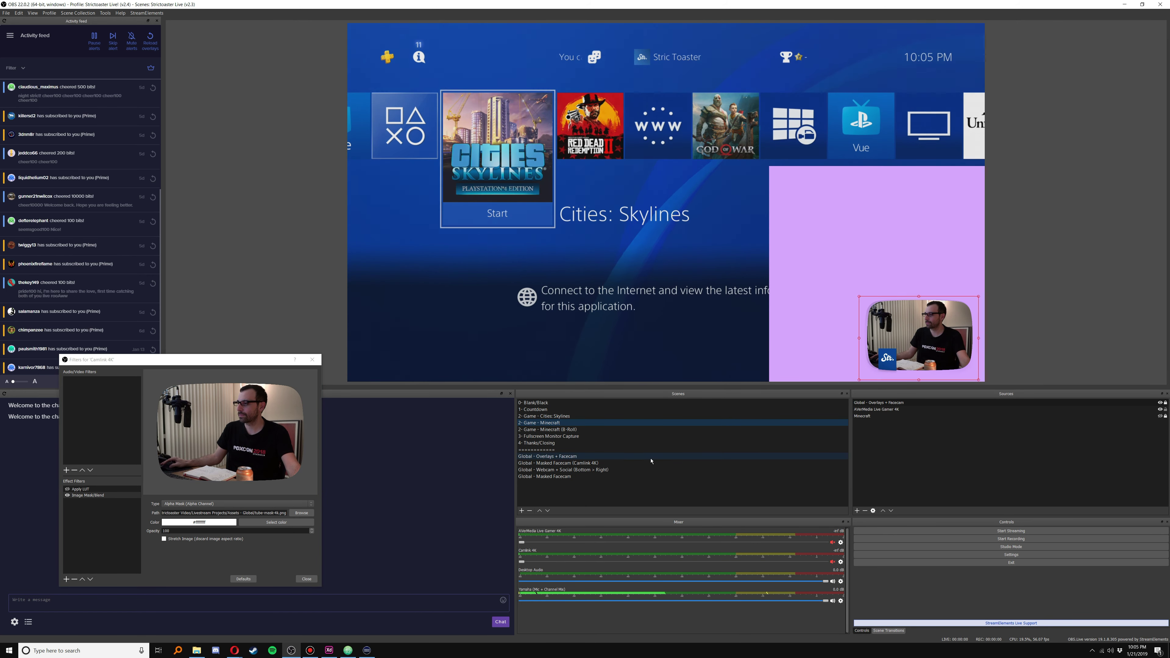
left_click(547, 456)
left_click(1160, 436)
left_click(580, 423)
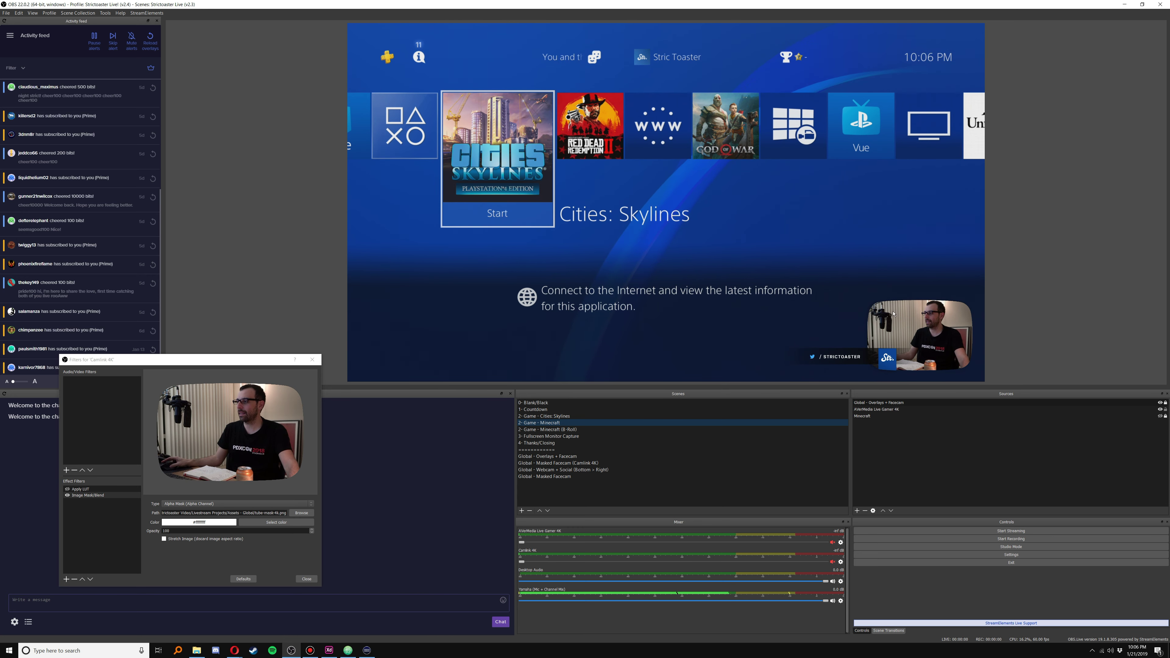
Step: Switch to Adobe XD and view the facecam mockup on the 3840 x 2160 Cities artboard up close
left_click(334, 650)
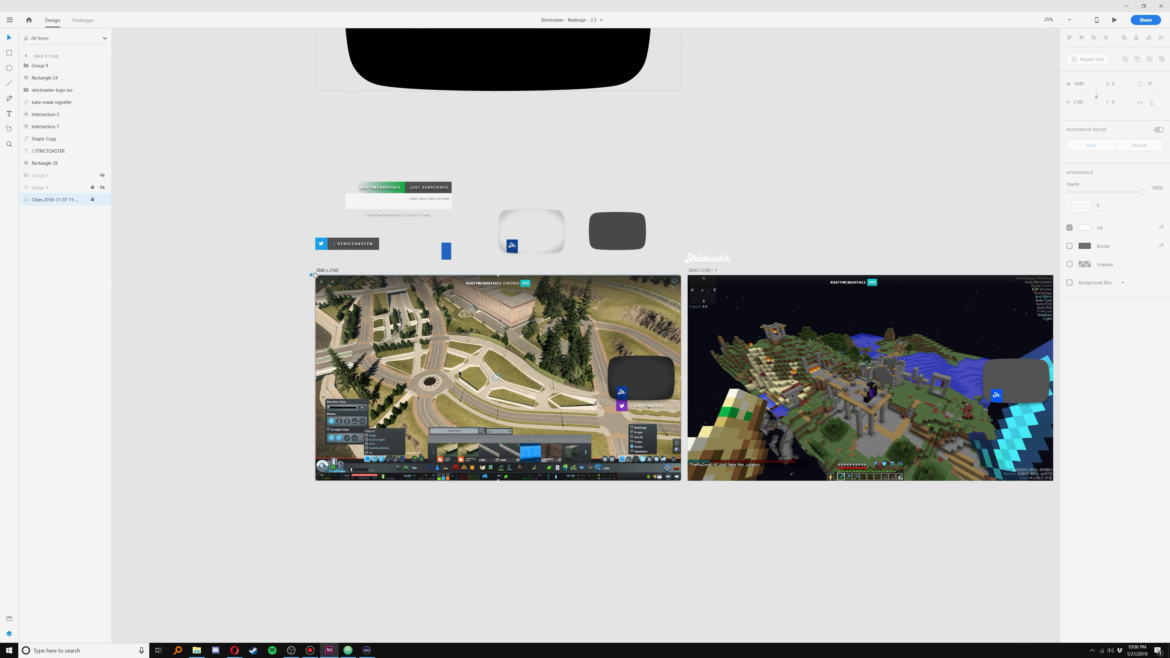
scroll(443, 365, "up", 5)
scroll(443, 364, "down", 4)
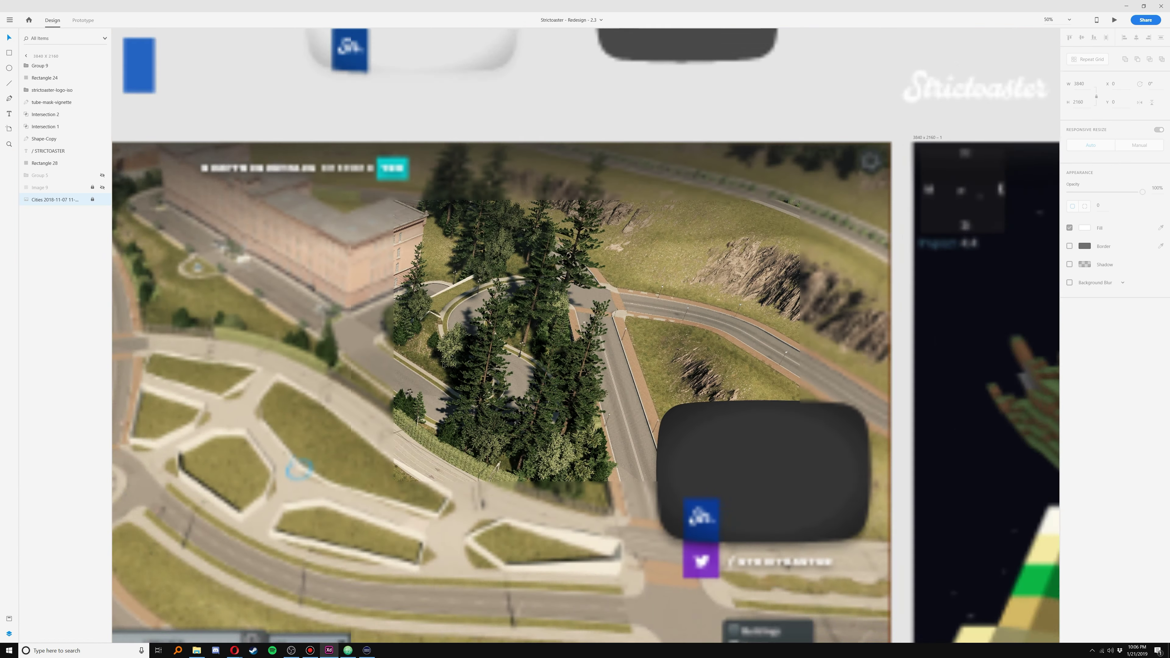
scroll(443, 364, "down", 2)
scroll(552, 359, "left", 4)
Step: Try moving the facecam group down to Y 1576 on the Cities artboard, undo the move, and deselect the group
left_click_drag(826, 338, 826, 478)
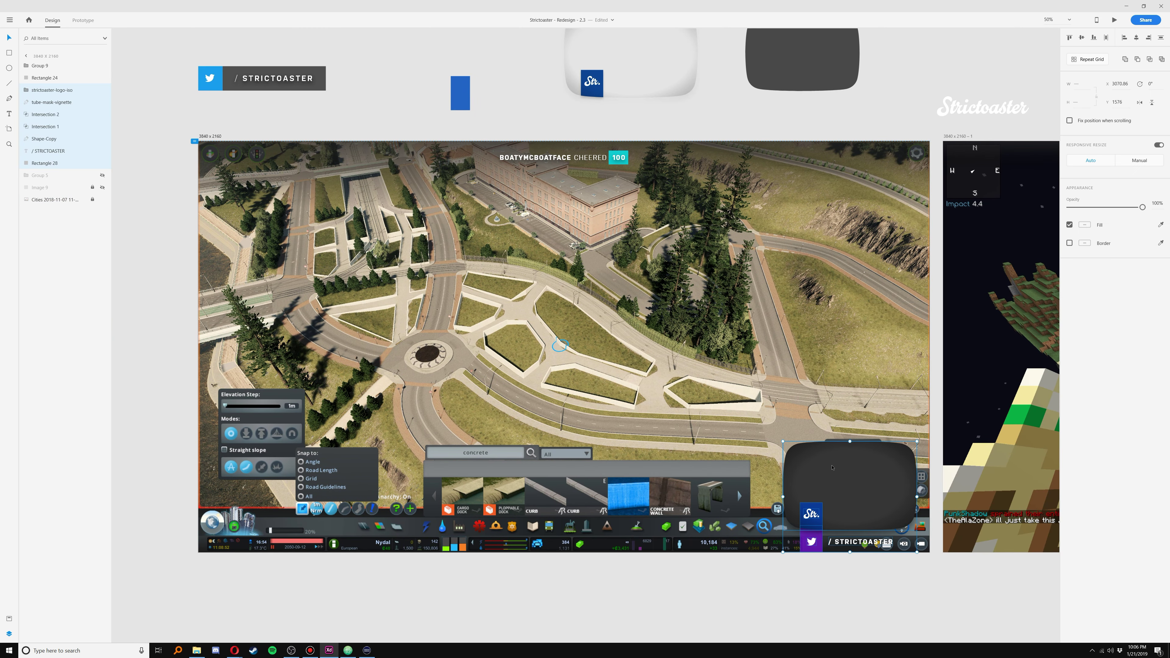
key("ctrl+z")
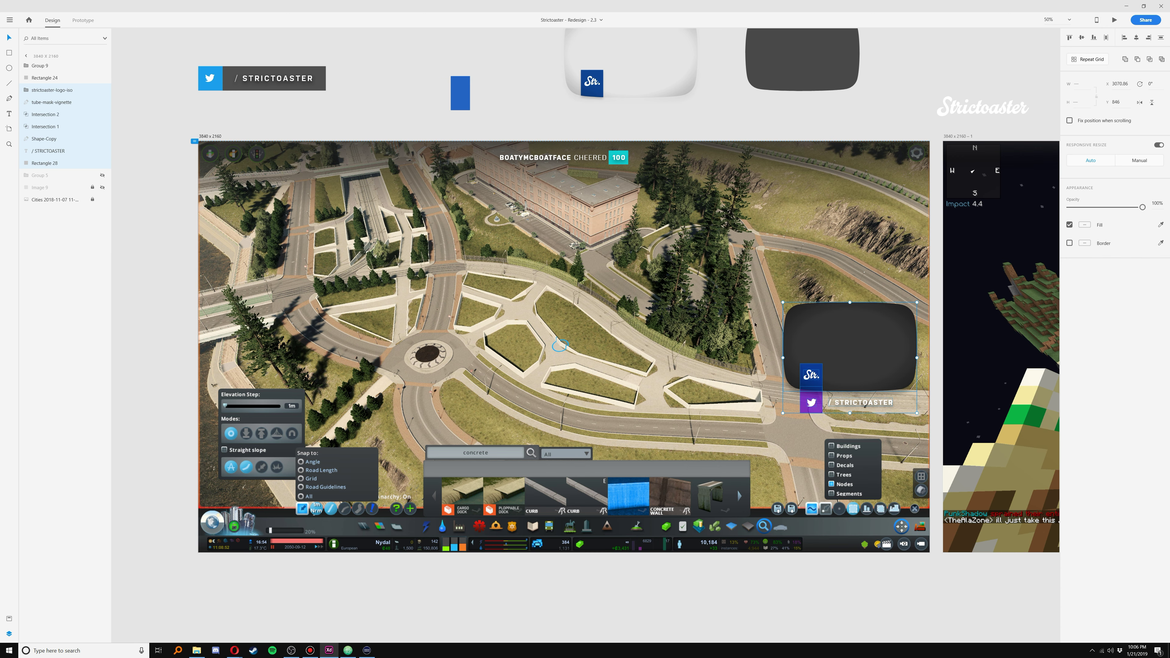
left_click(690, 615)
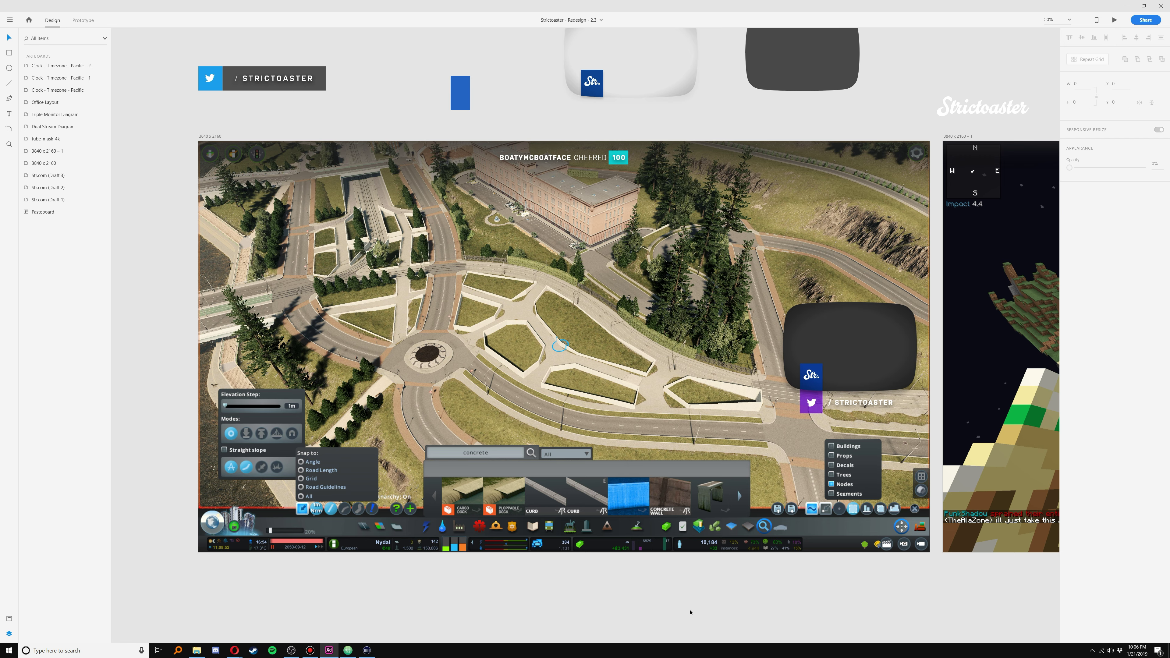
key("ctrl+minus")
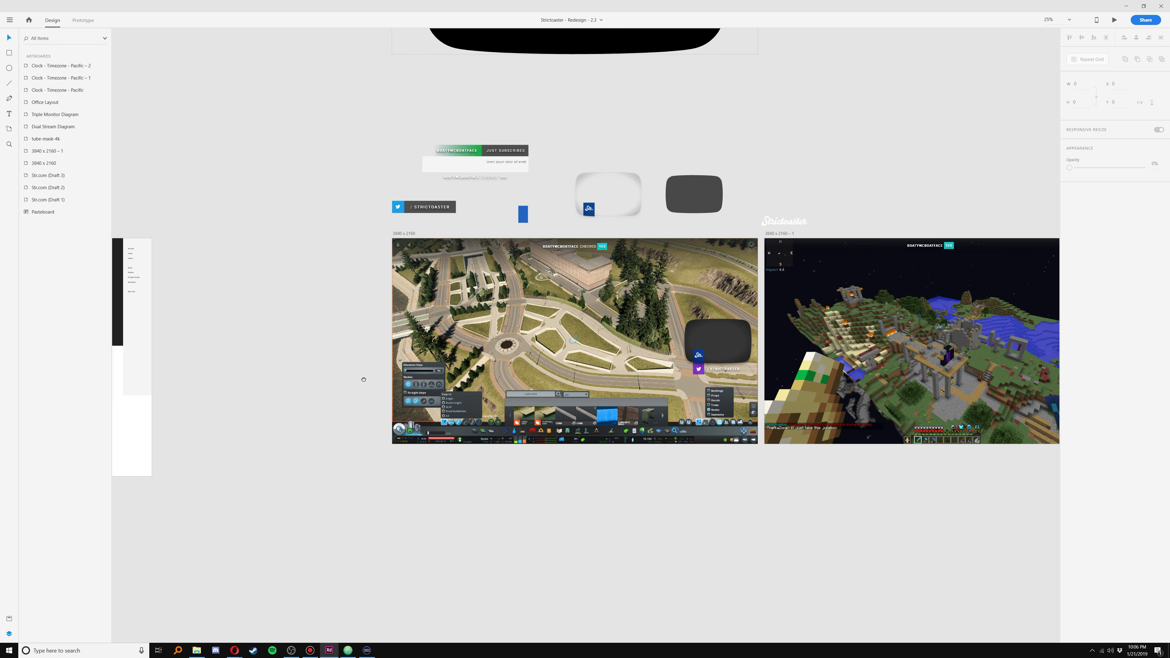
Step: Try moving the facecam group up to Y 560 on the Cities artboard, undo the move, and clear the group selection
left_click_drag(364, 379, 404, 440)
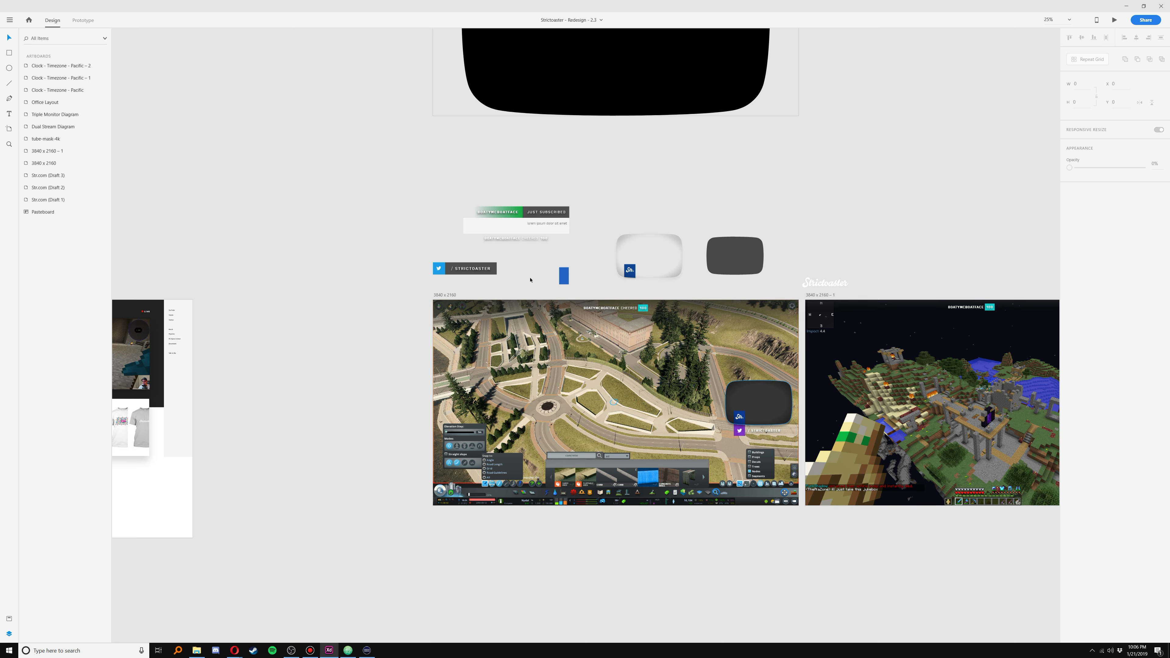
scroll(708, 445, "up", 3)
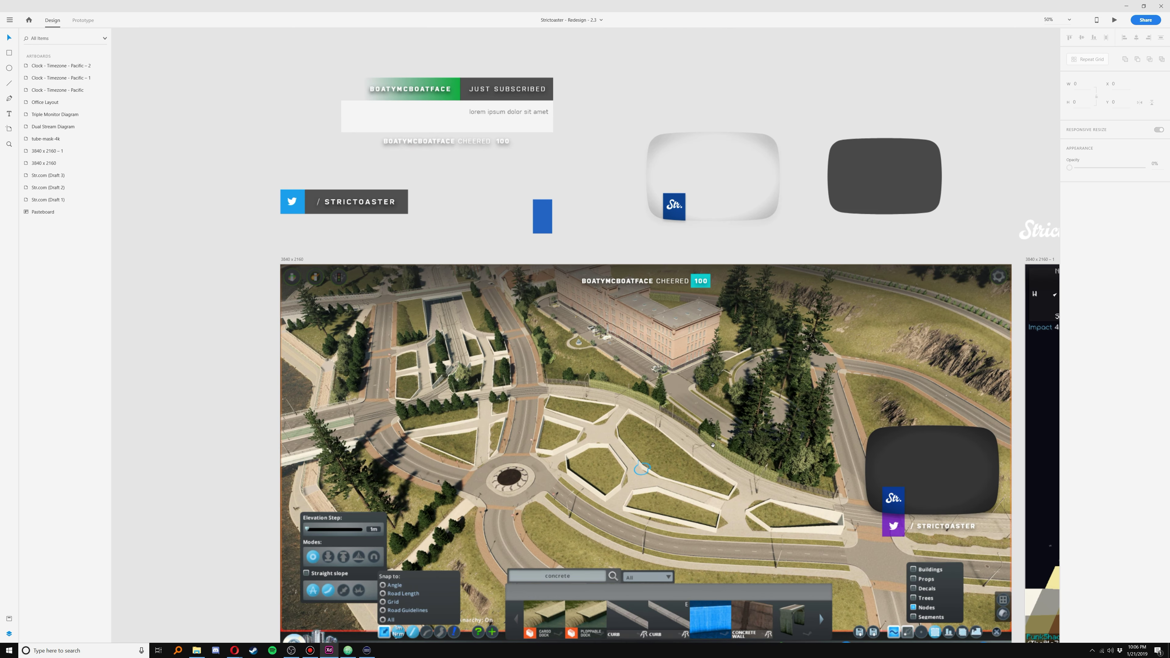
left_click_drag(702, 420, 621, 315)
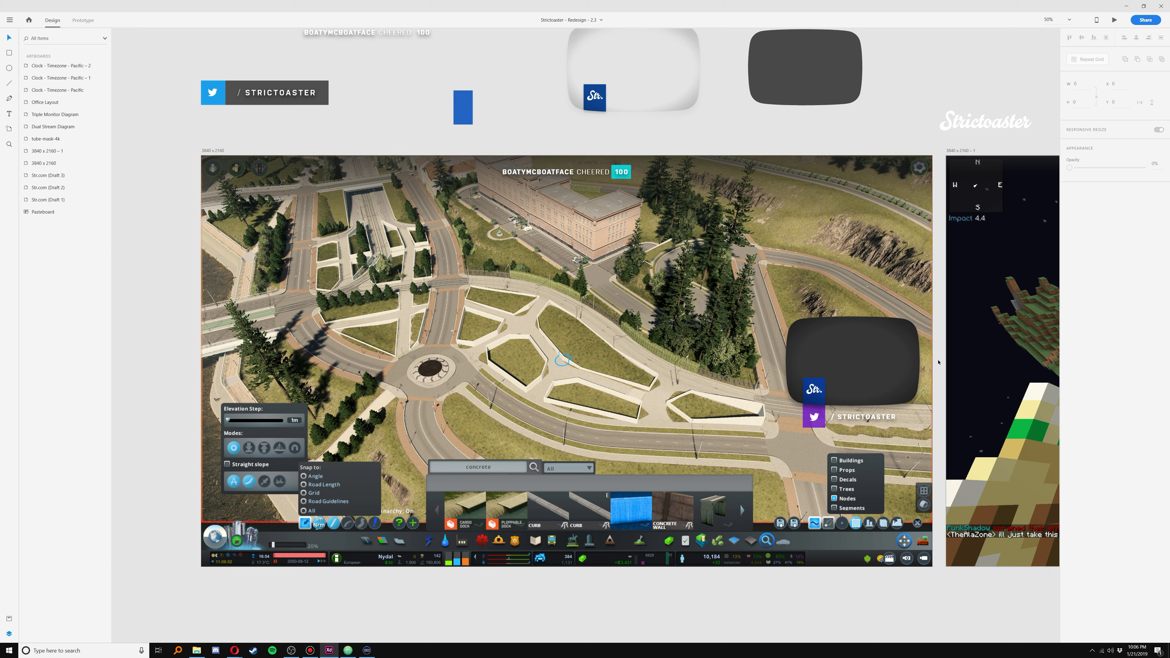
left_click(780, 321)
left_click_drag(950, 472, 774, 290)
left_click_drag(863, 369, 883, 309)
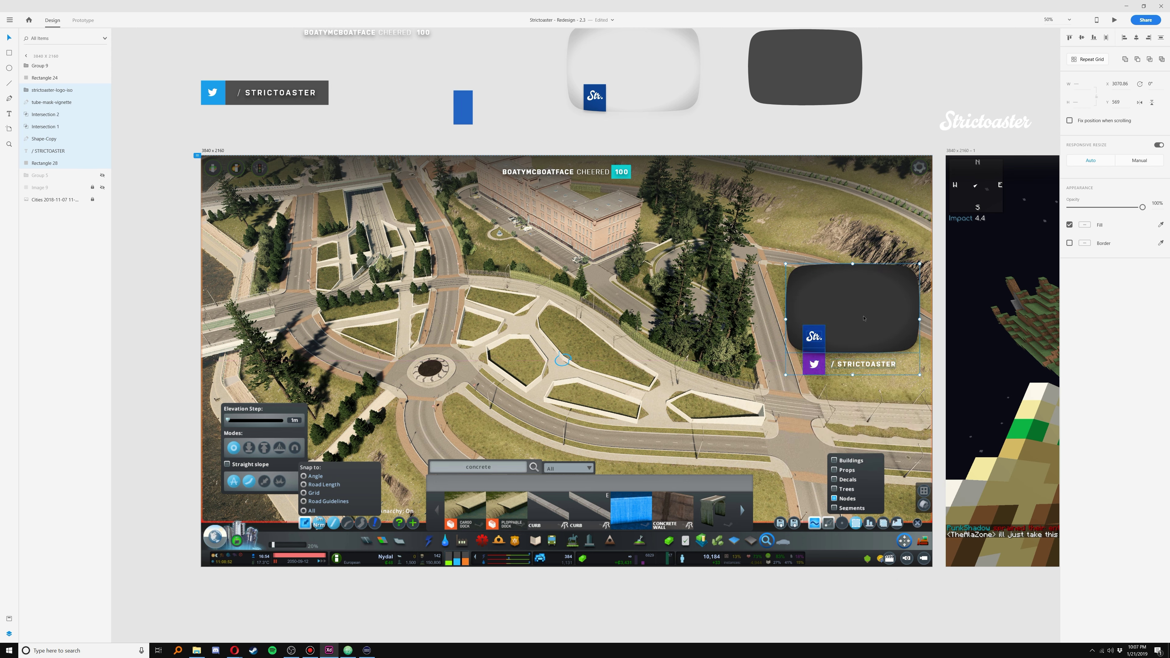
left_click_drag(872, 287, 812, 362)
key("ctrl+z")
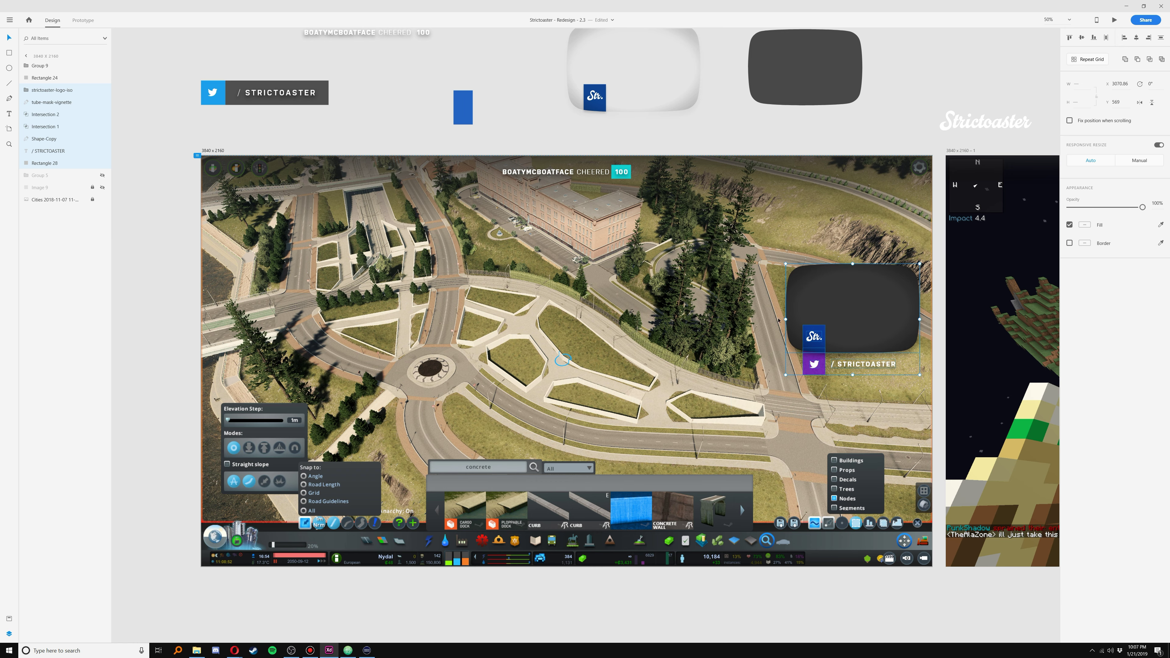
key("ctrl+shift+z")
left_click(890, 390)
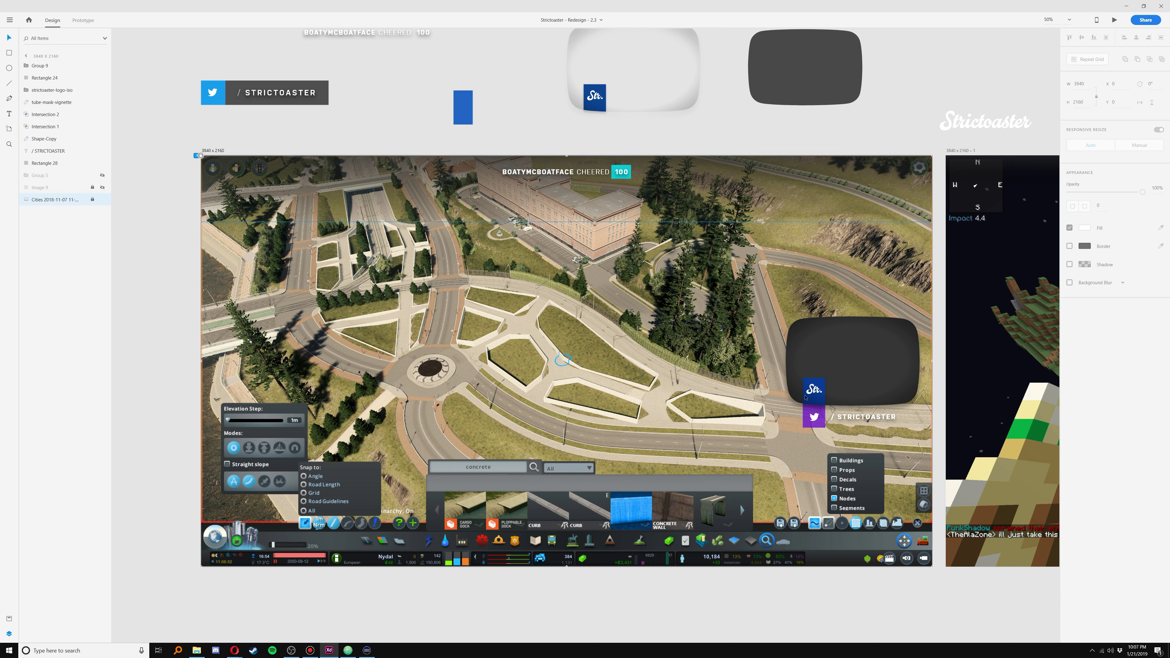
Step: Move the facecam group on the Minecraft artboard down to Y 1634 and deselect it
scroll(921, 295, "right", 15)
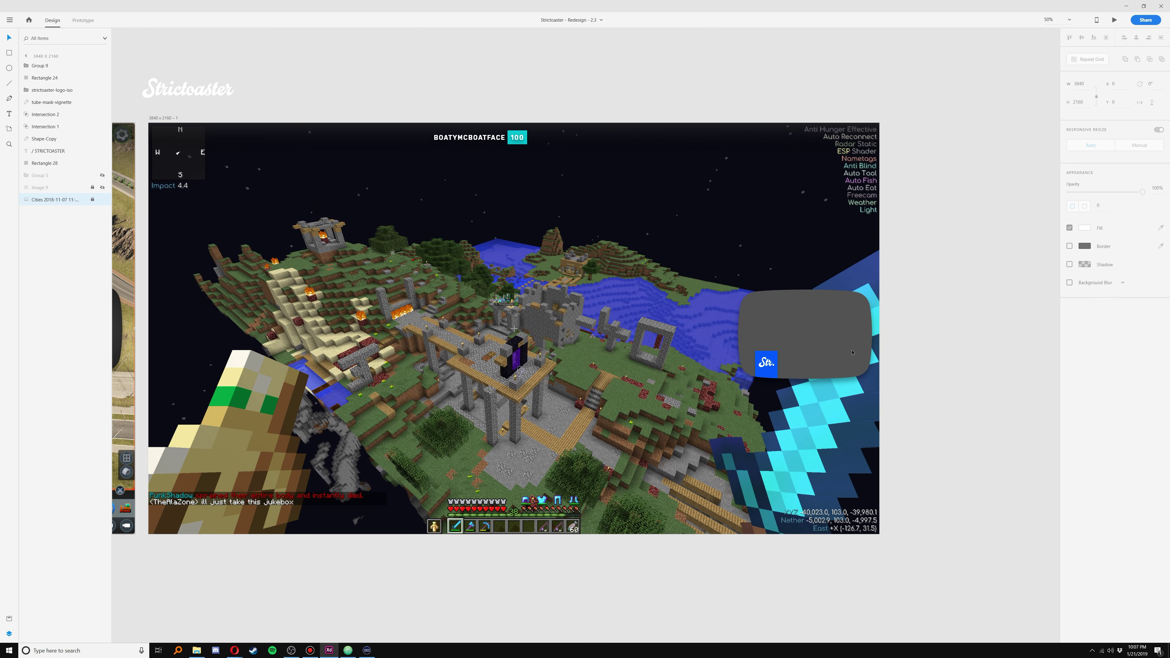
left_click_drag(902, 281, 948, 302)
left_click_drag(684, 437, 684, 437)
left_click_drag(803, 339, 802, 445)
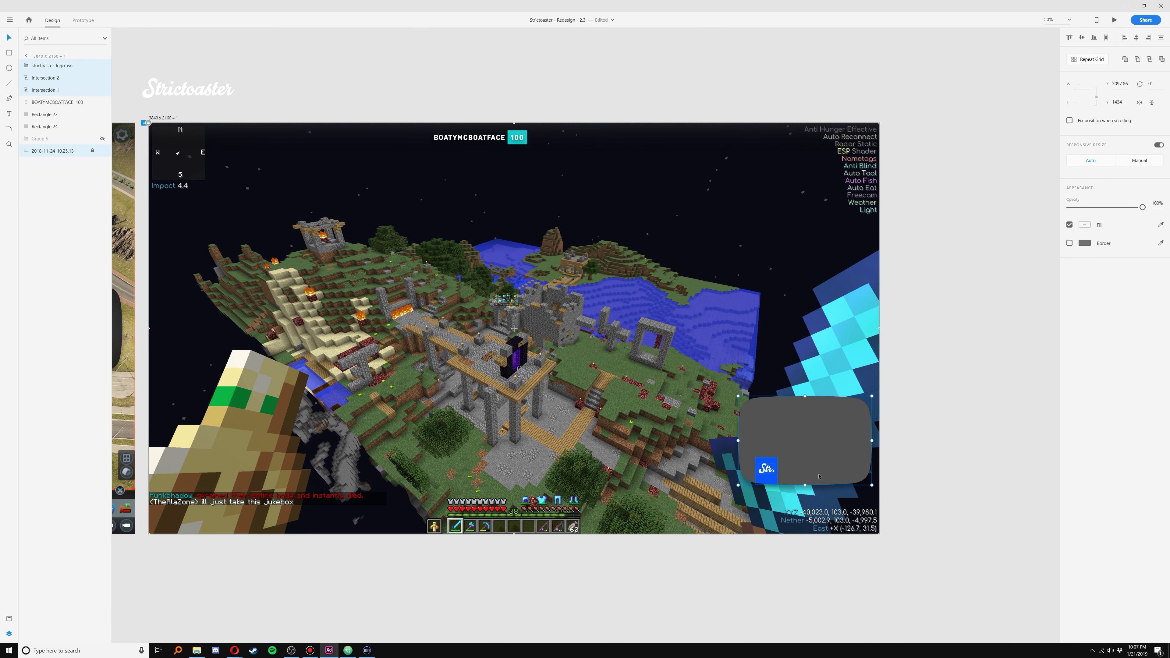
key("ctrl+z")
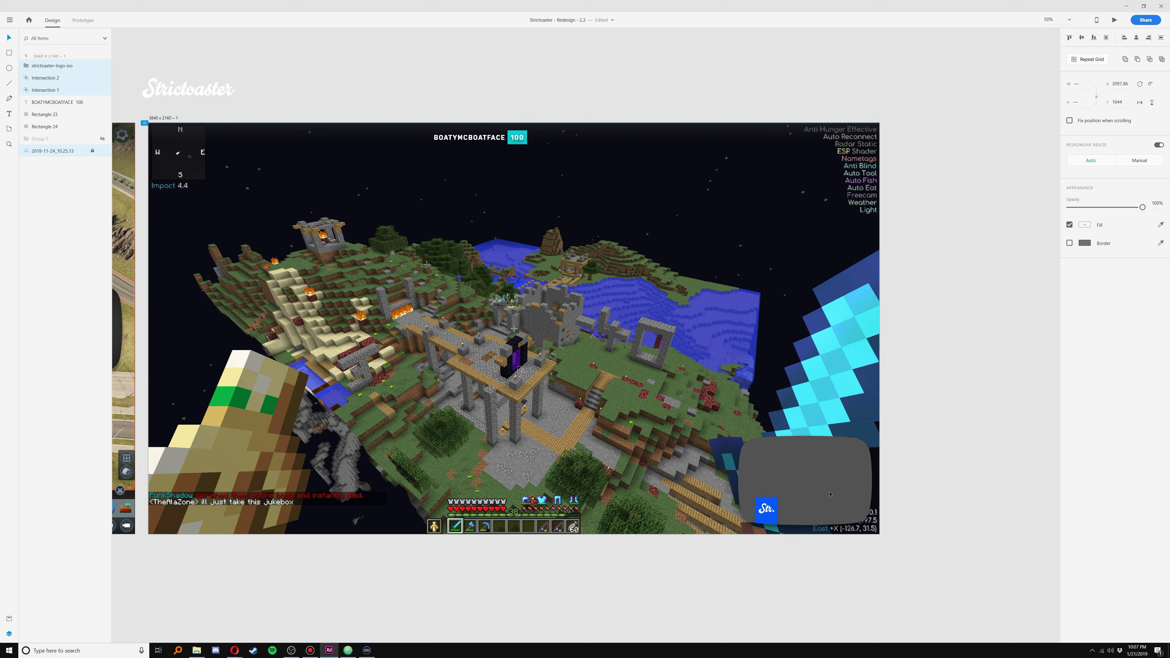
left_click_drag(829, 494, 831, 492)
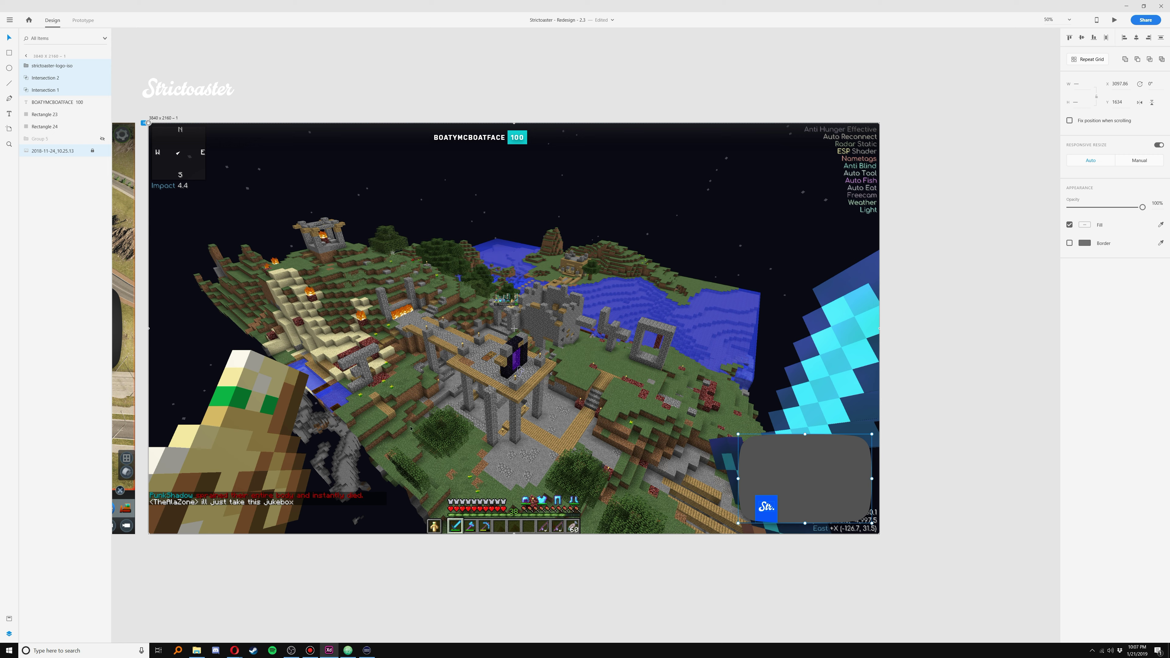
left_click(700, 72)
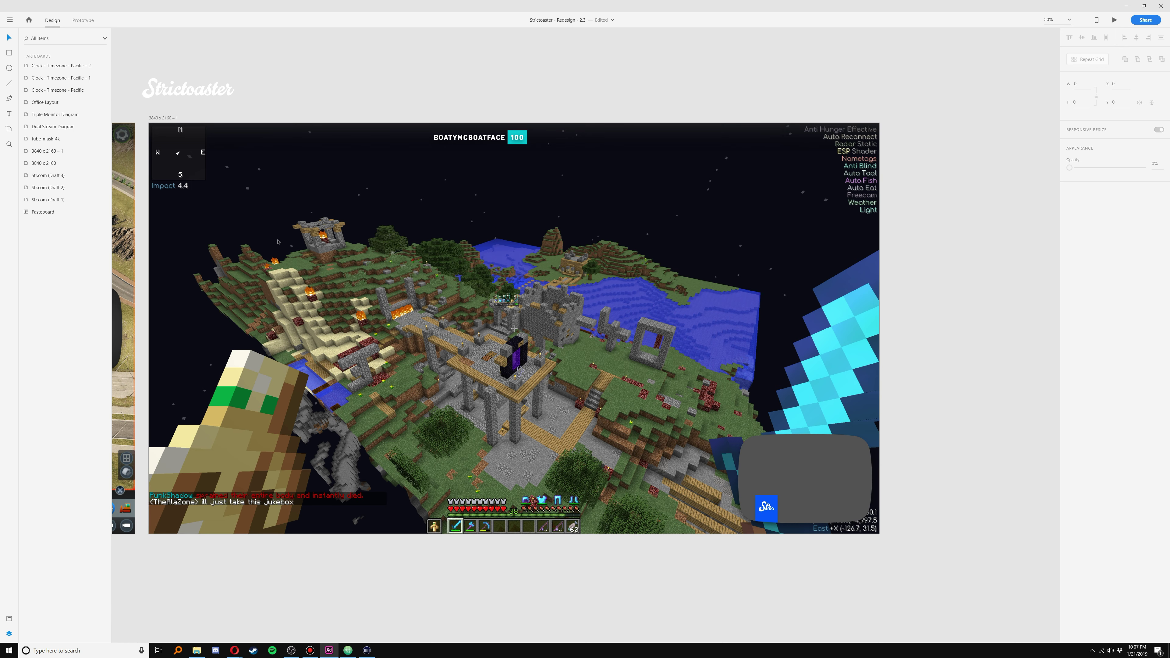
Step: View the Cities artboard and the alert, Twitter tag, facecam and logo elements on the pasteboard above it
left_click_drag(431, 105, 586, 90)
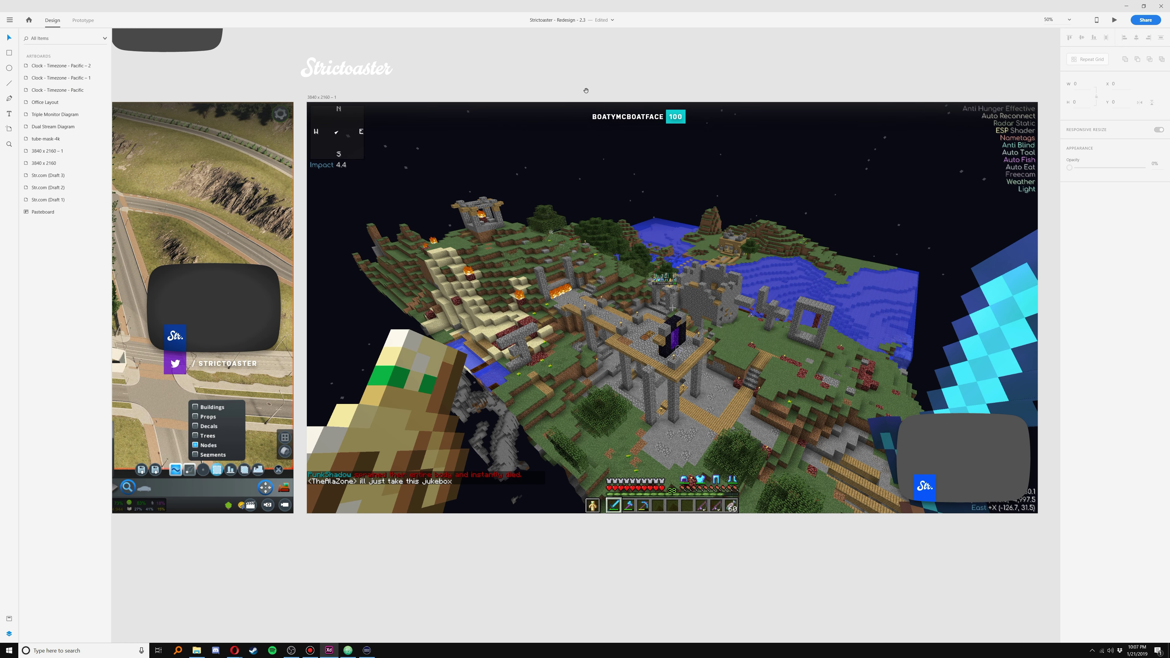
scroll(477, 81, "left", 12)
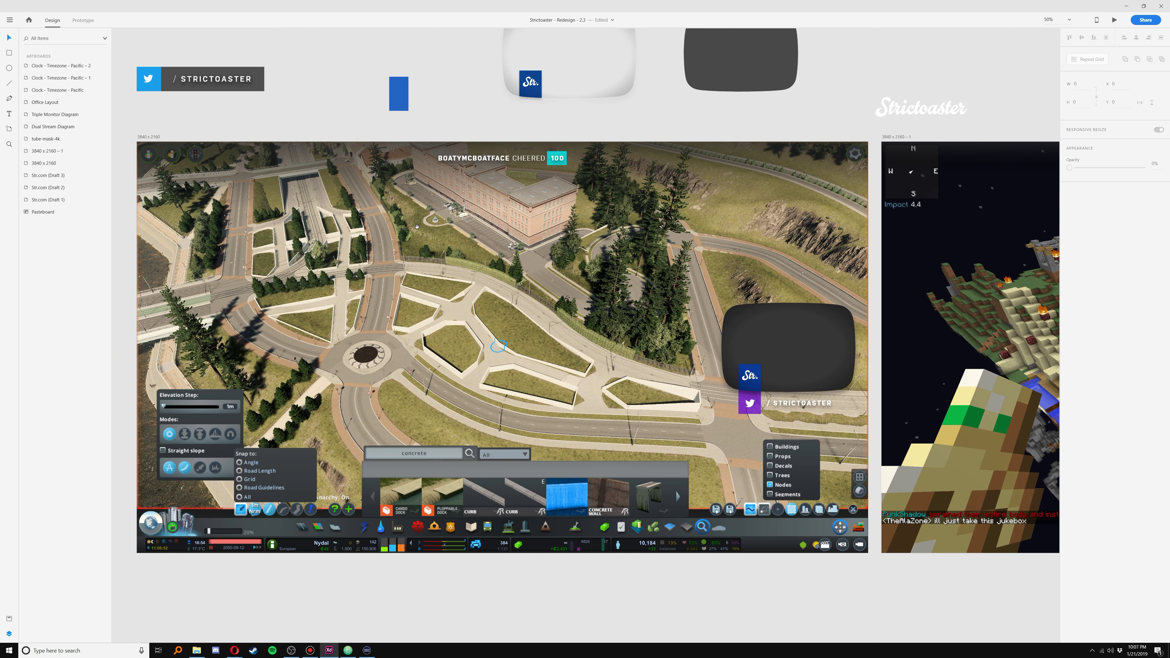
scroll(407, 172, "up", 5)
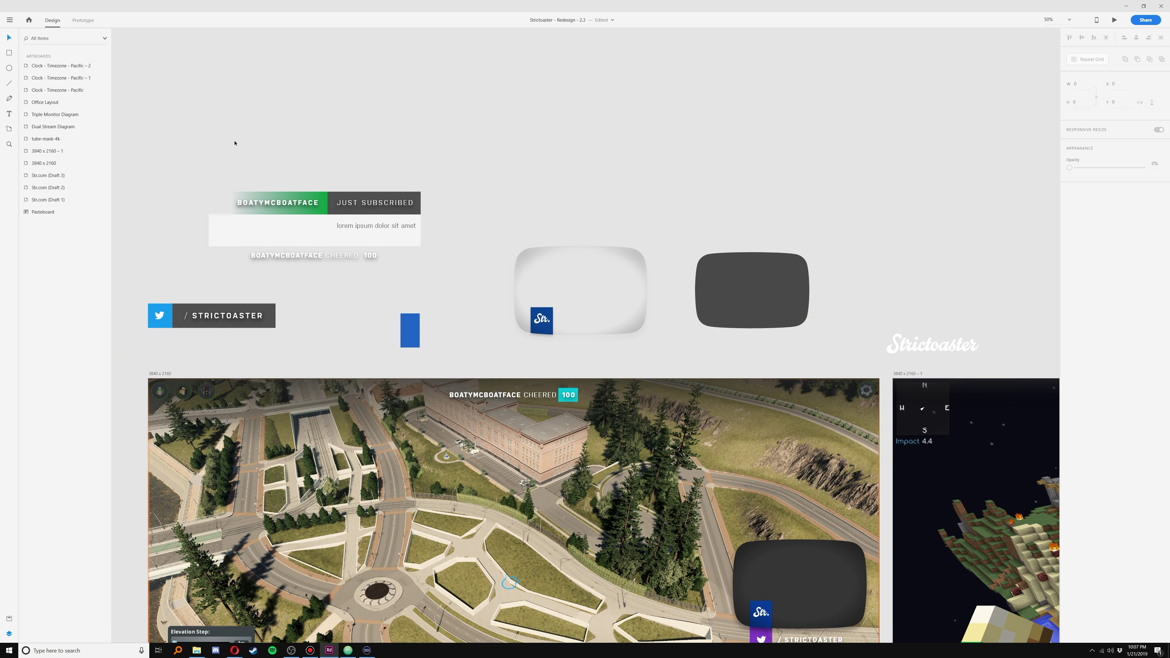
left_click_drag(234, 143, 979, 360)
left_click(458, 272)
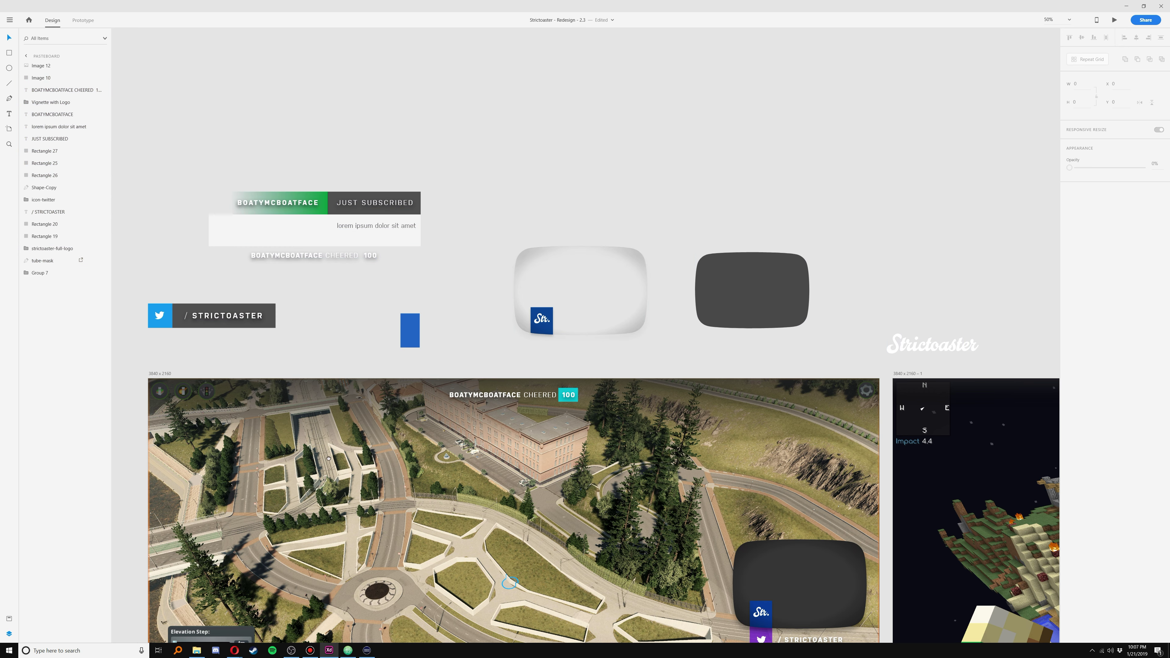
Step: Find the three Str.com website draft artboards and examine the Draft 2 layout up close
scroll(548, 315, "down", 3)
scroll(548, 316, "left", 5)
key("ctrl+minus")
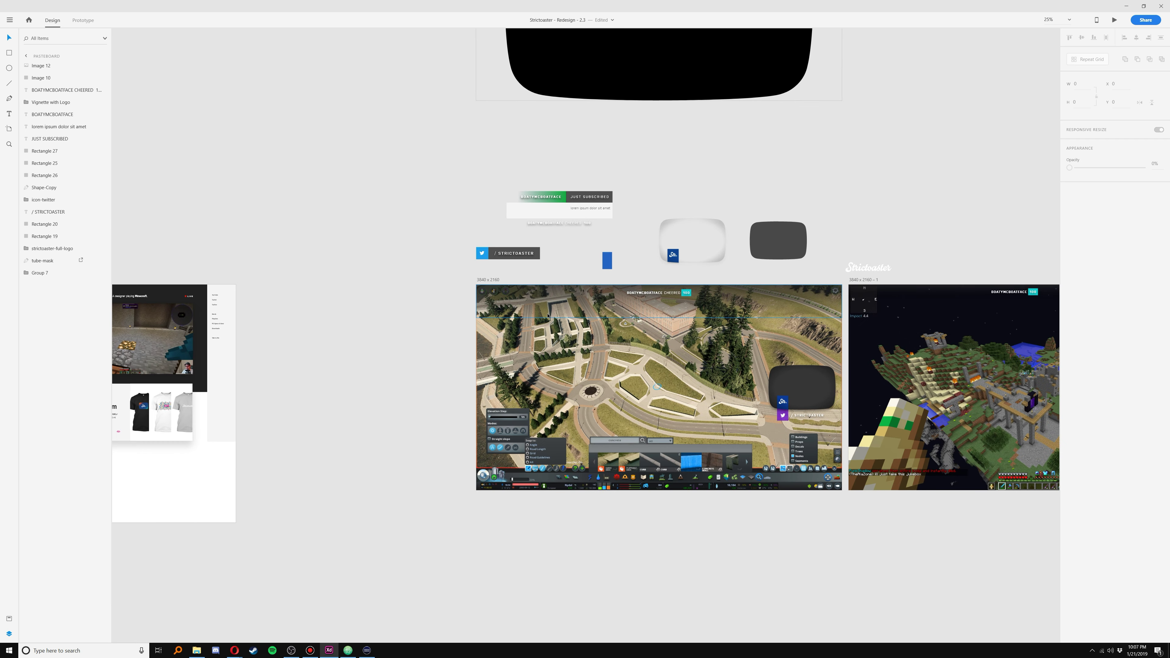
scroll(329, 358, "left", 12)
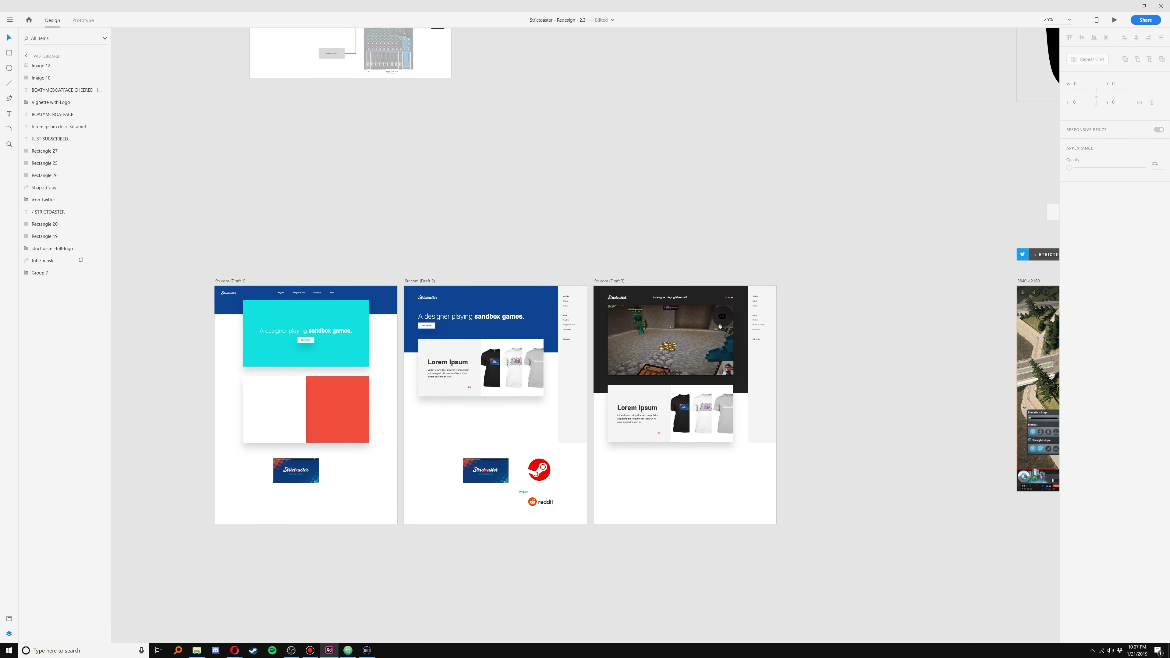
key("ctrl+plus")
key("ctrl+plus")
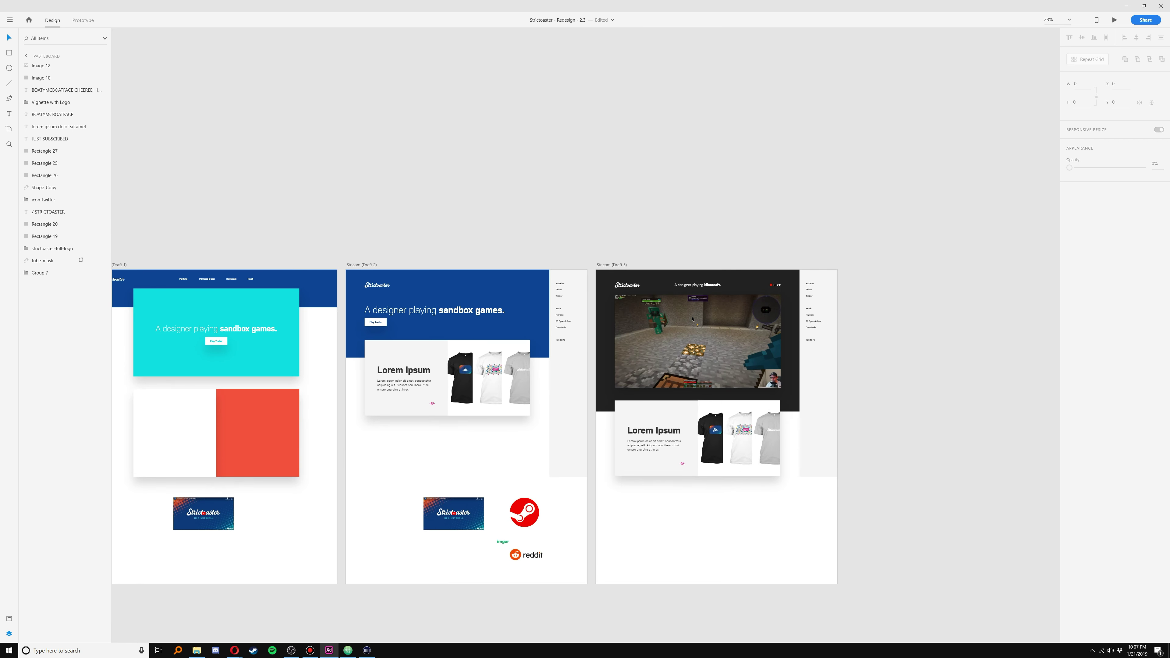
scroll(659, 314, "left", 3)
scroll(622, 259, "down", 1)
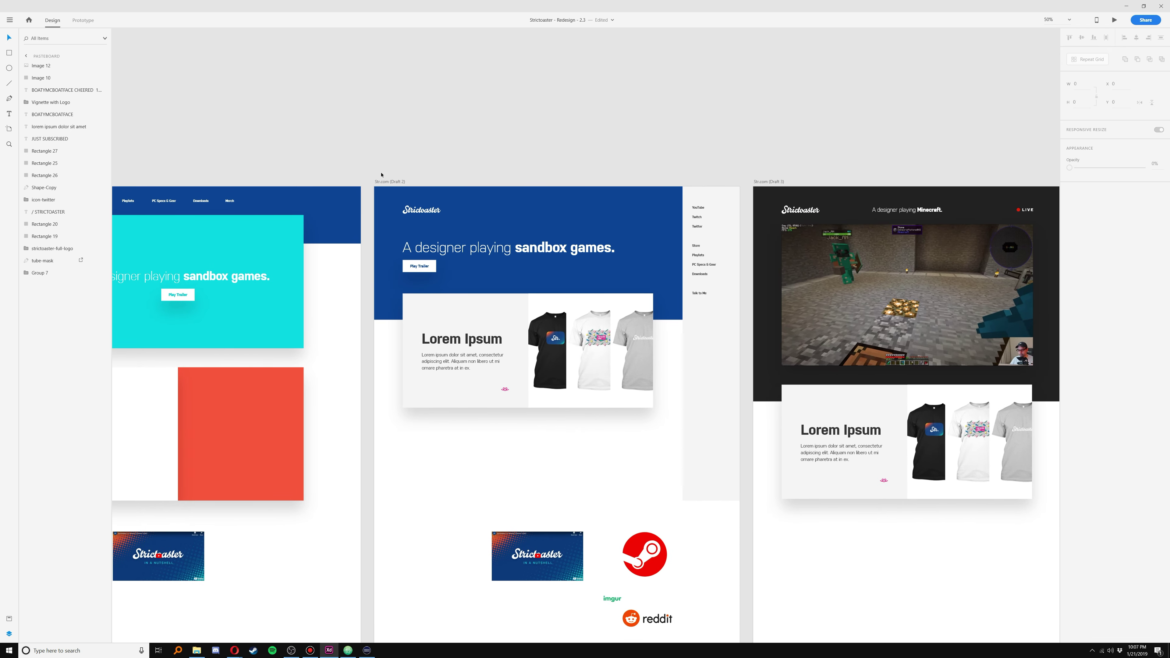
left_click_drag(381, 175, 718, 497)
key("ctrl+plus")
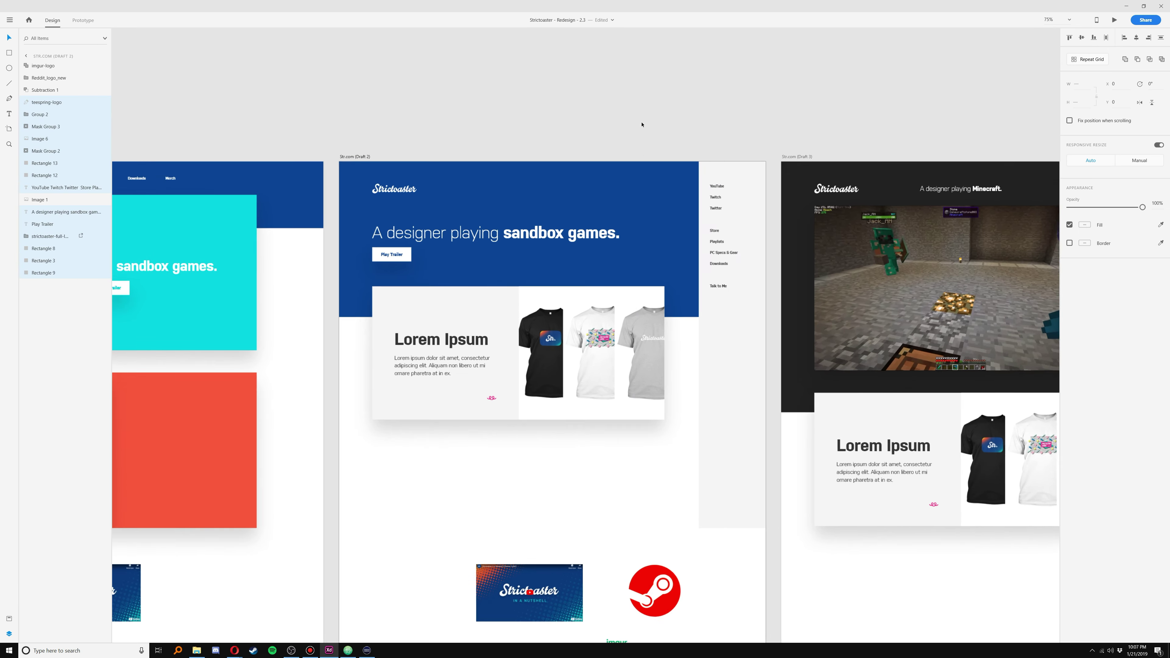
left_click(378, 89)
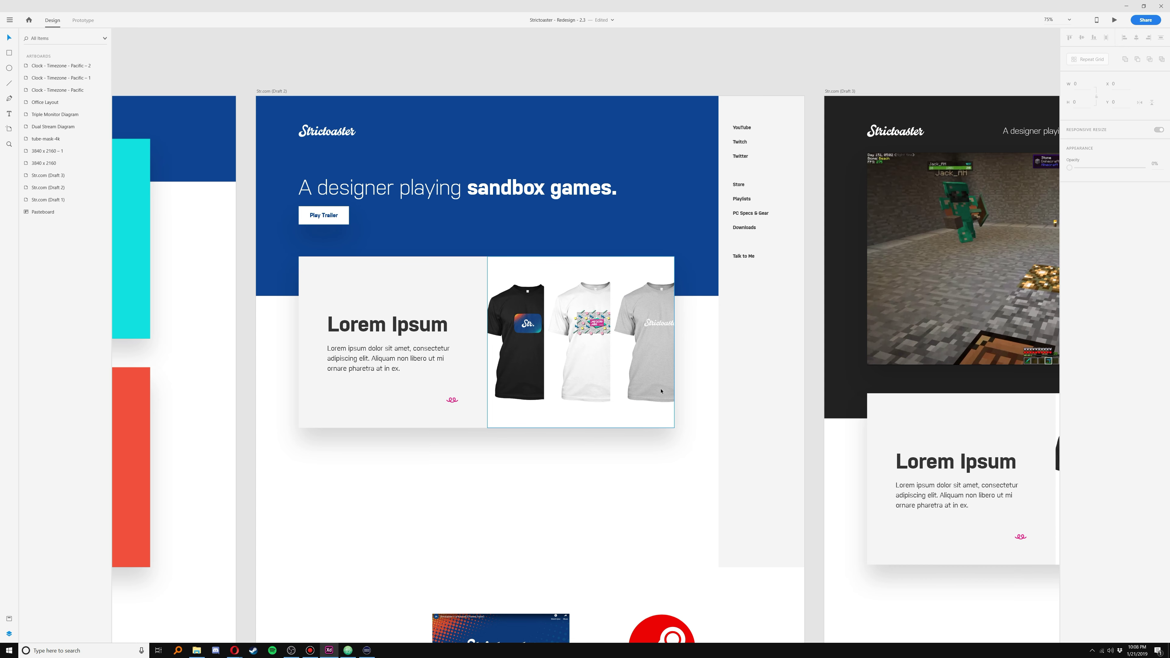
Step: Look over the full Str.com Draft 2 page and compare it with the Draft 3 live-stream layout
scroll(599, 276, "down", 5)
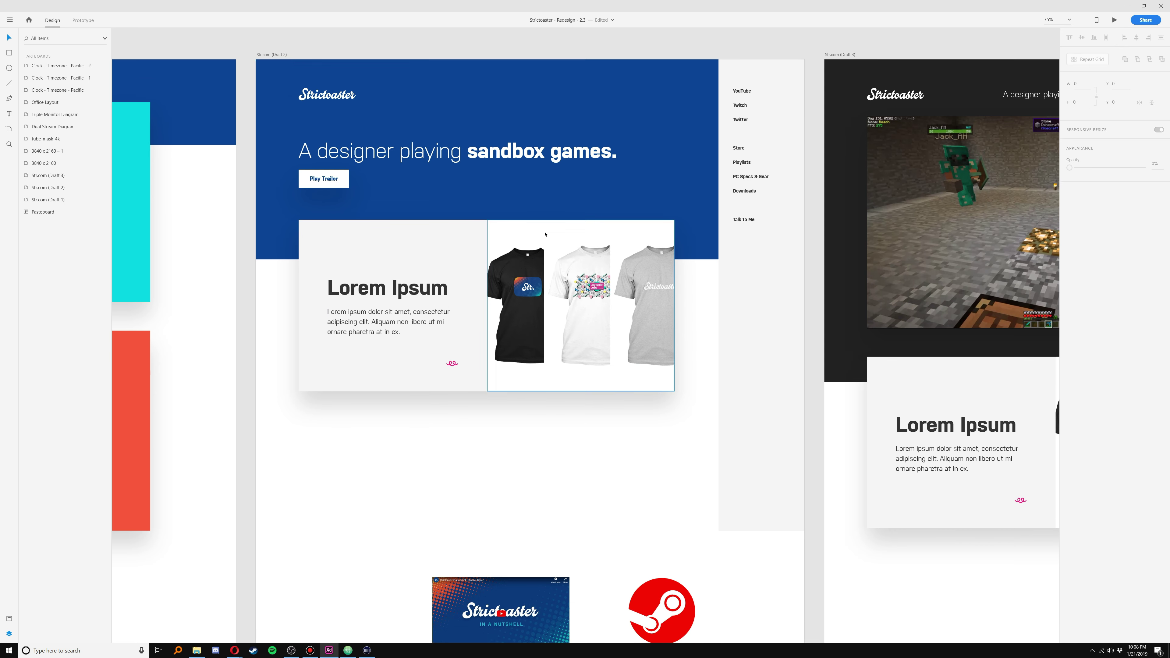
scroll(566, 192, "up", 2)
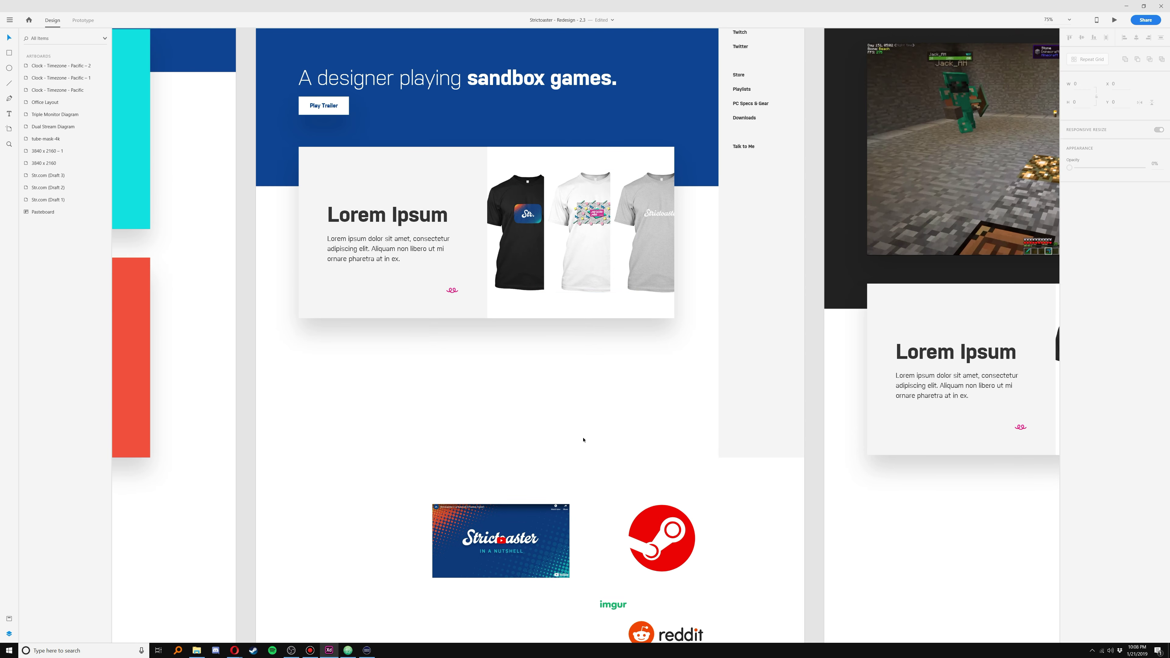
scroll(604, 446, "up", 3)
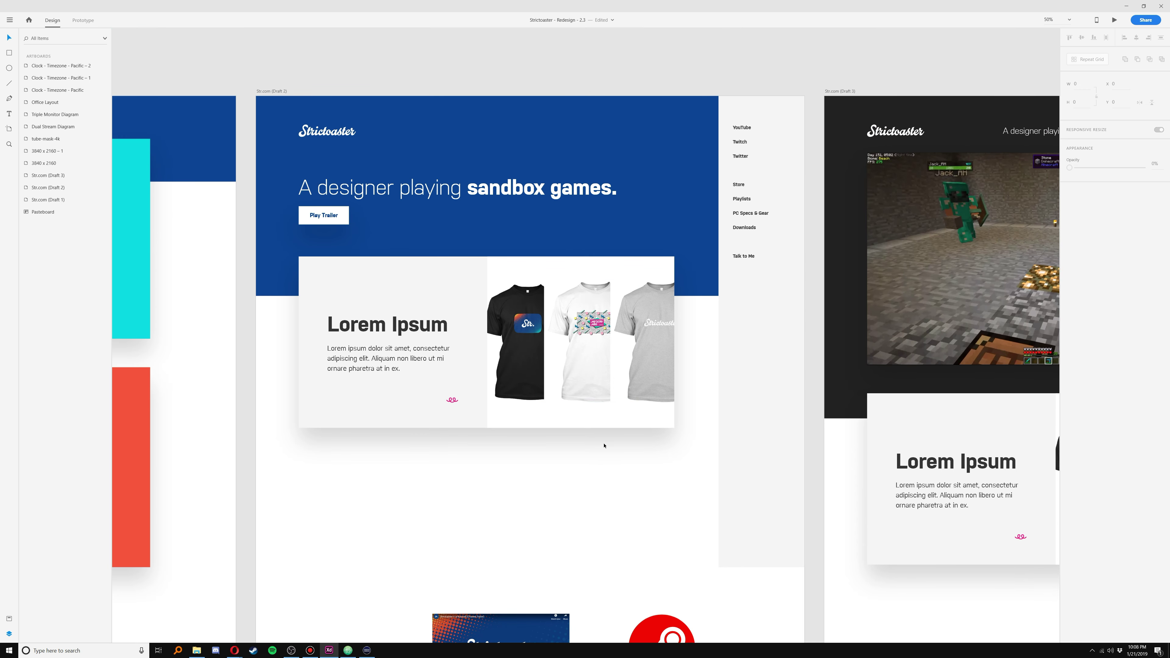
scroll(604, 446, "down", 2)
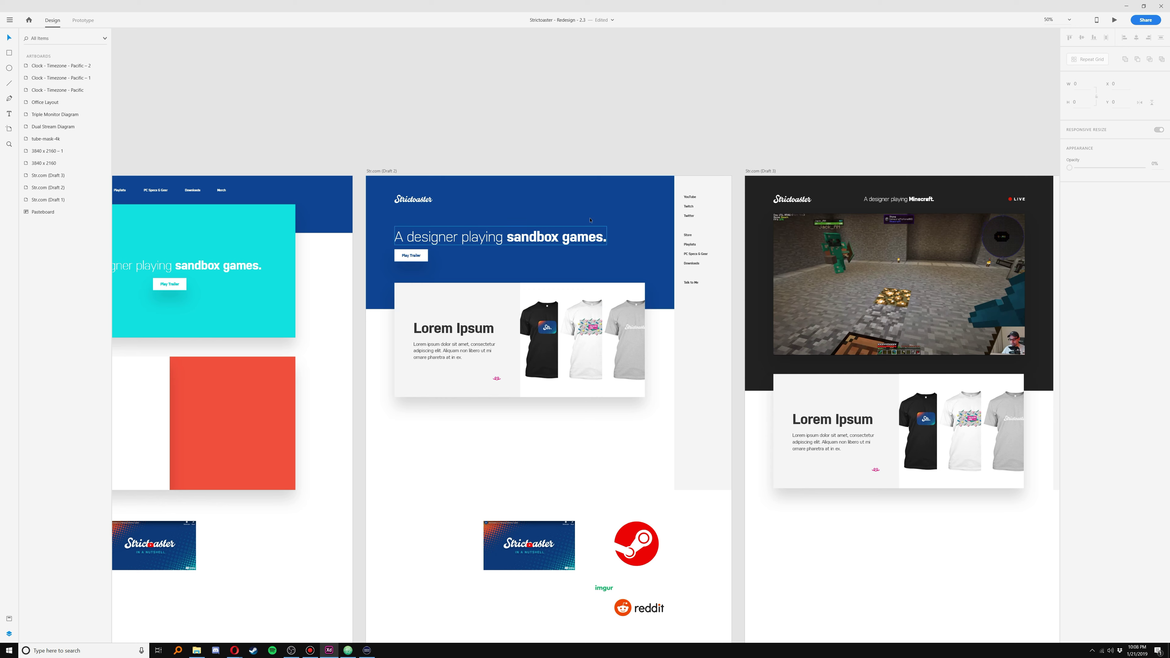
left_click_drag(611, 163, 593, 144)
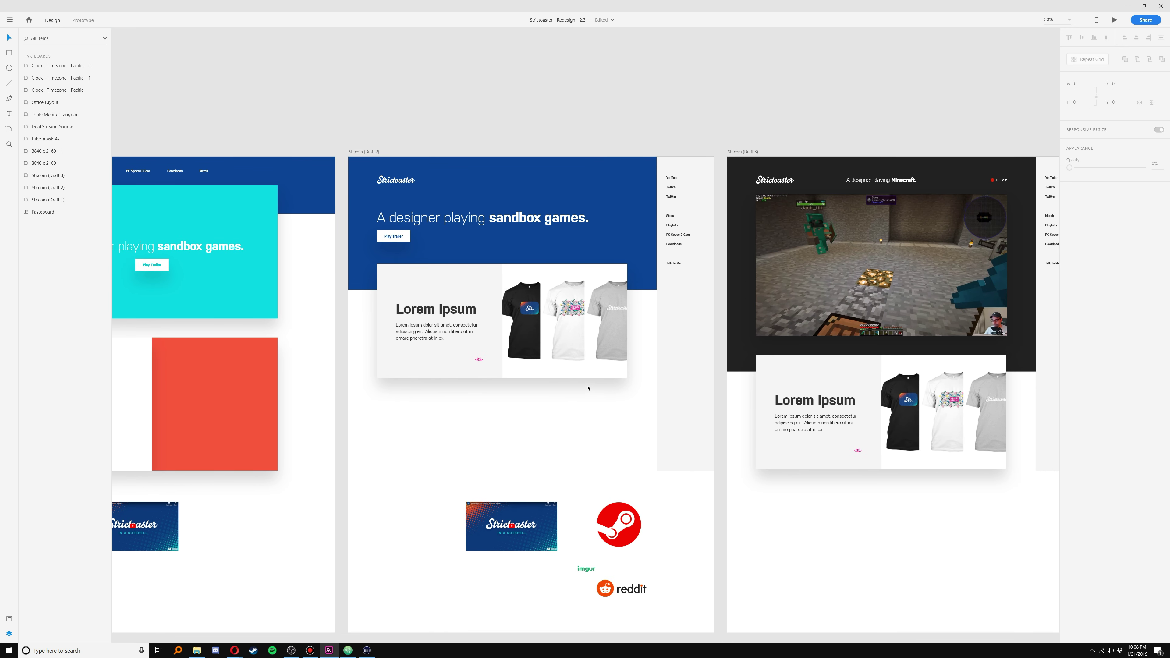
scroll(486, 196, "right", 5)
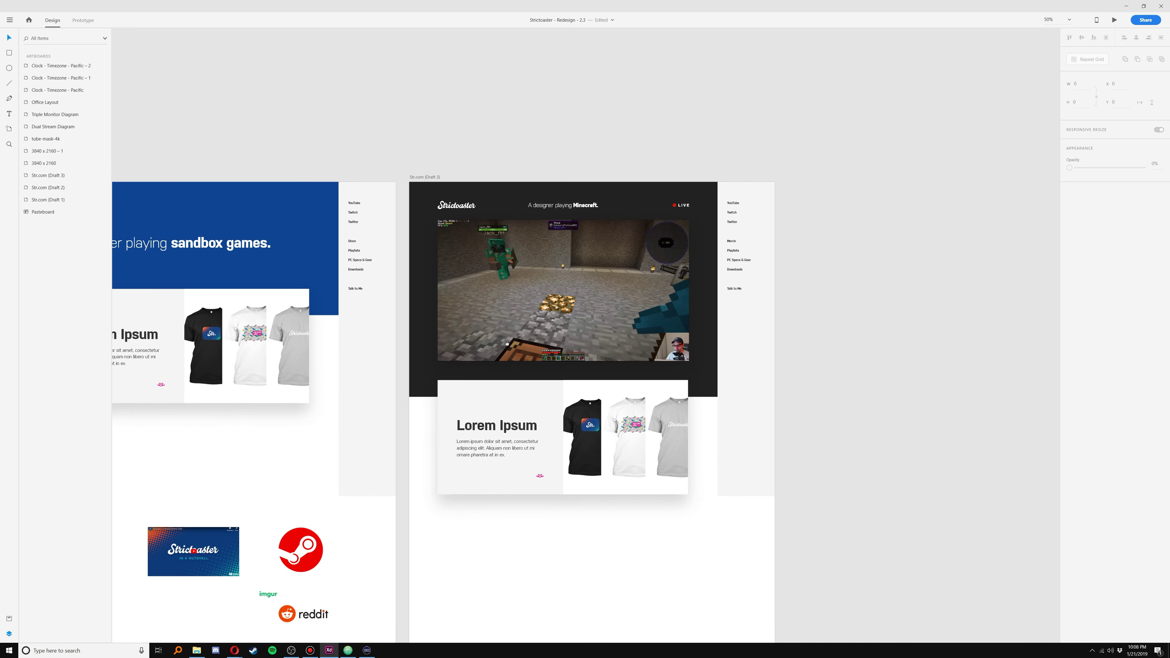